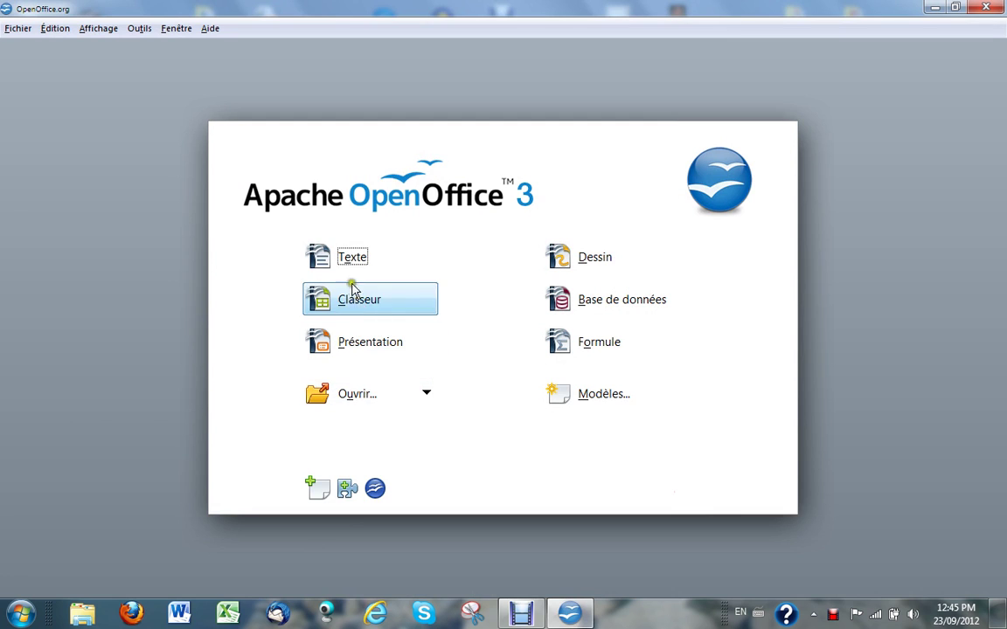
Create a new blank Writer text document from the Start Center.
click(353, 261)
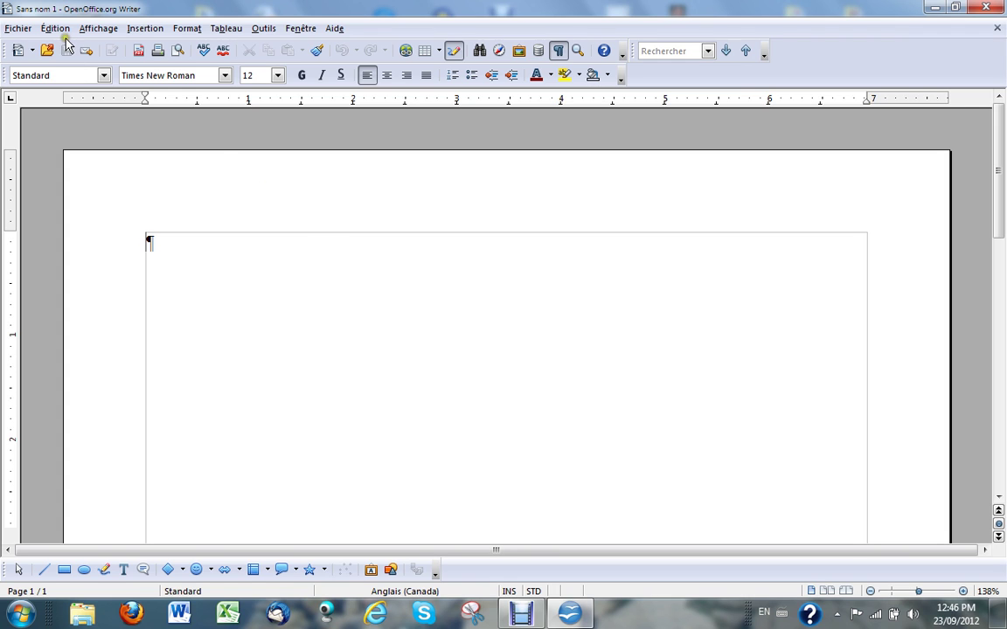
click(94, 31)
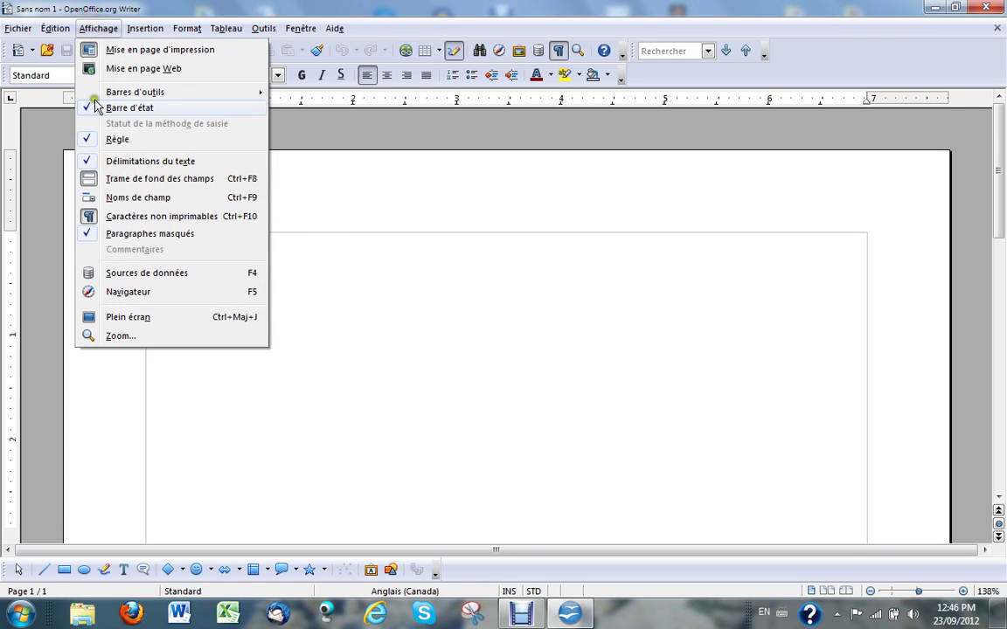
click(113, 338)
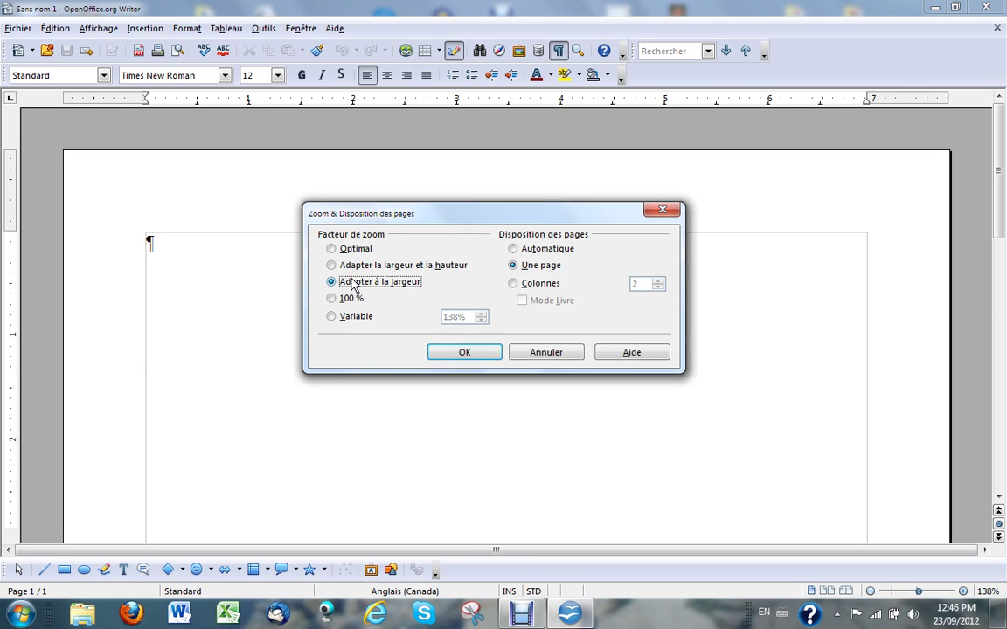
click(464, 354)
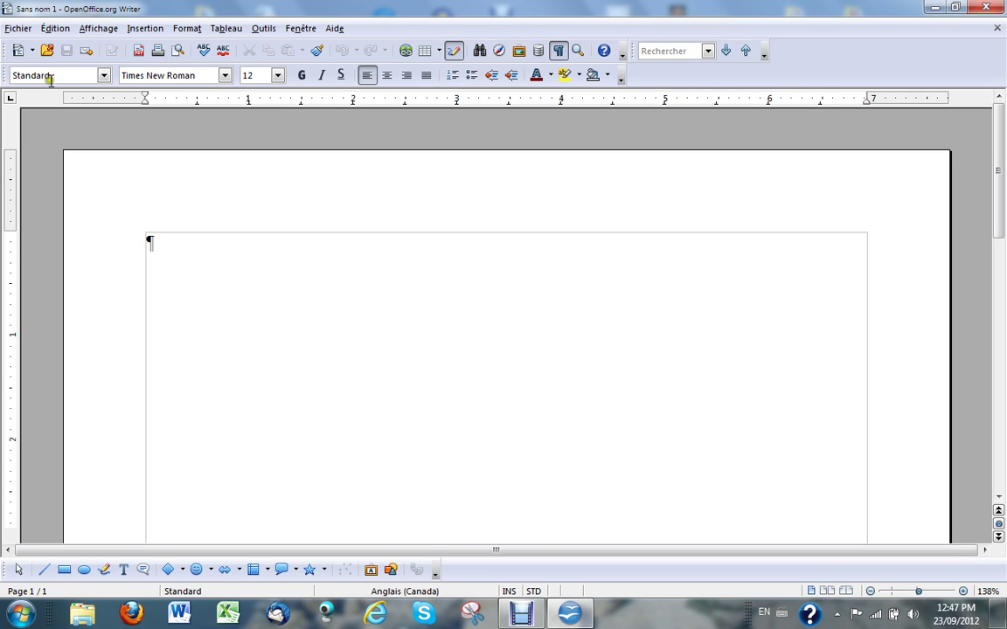
Keep the empty paragraph in the Standard style, then bring up the Outils menu.
click(104, 76)
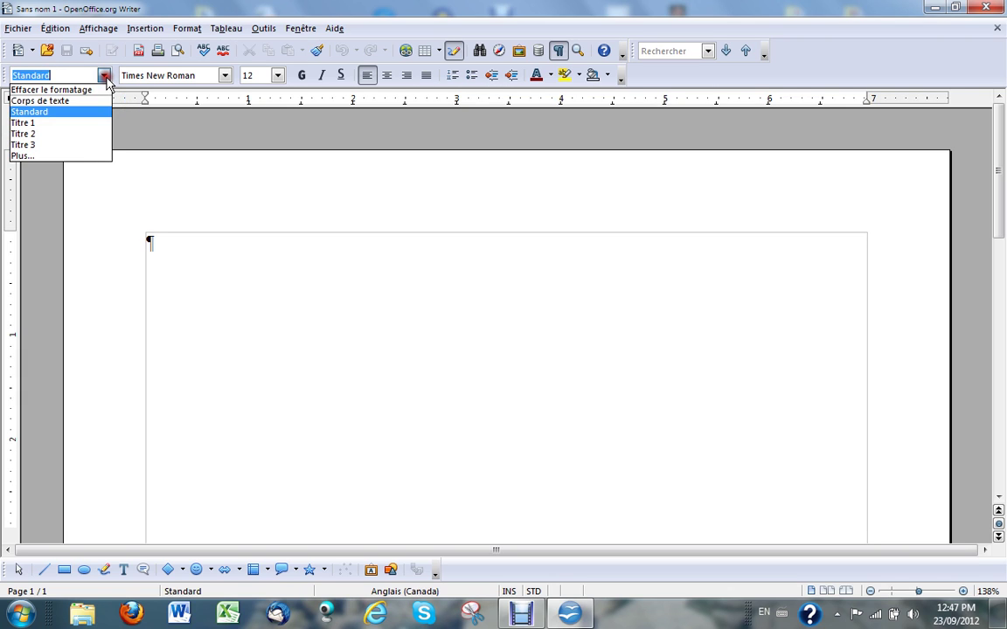
click(66, 114)
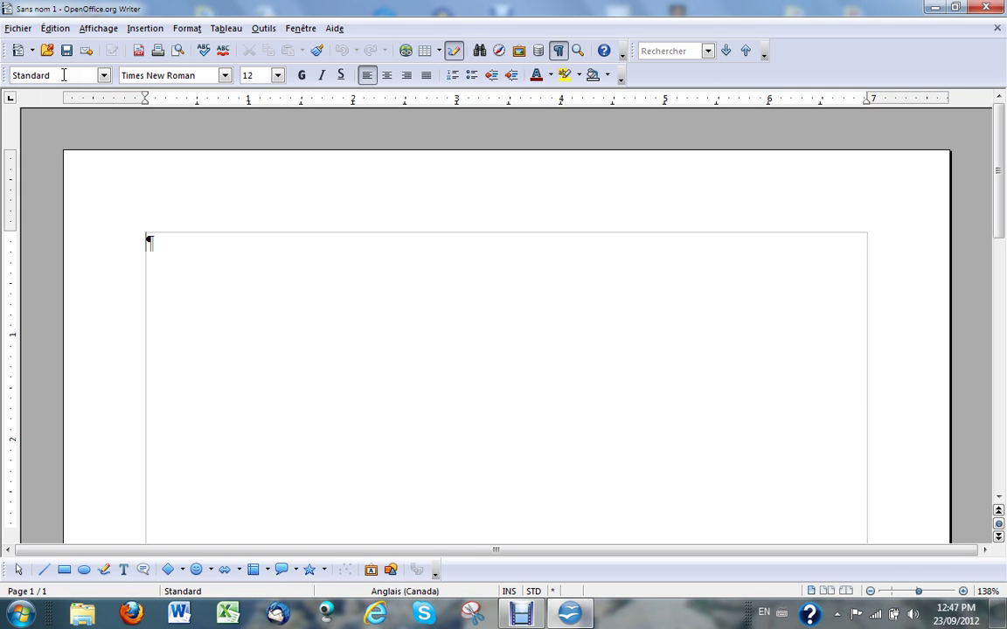
click(265, 29)
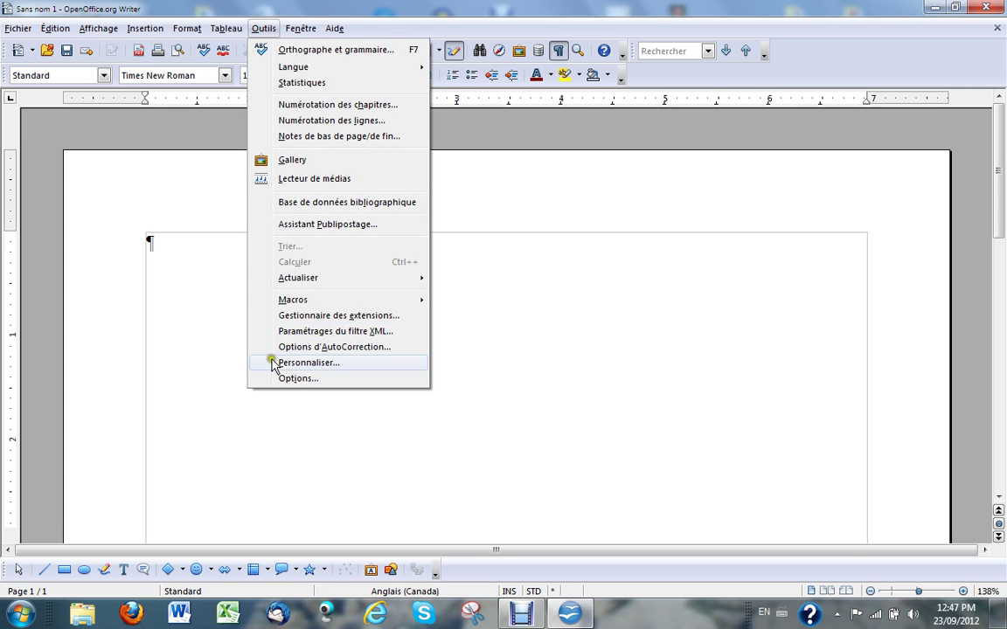
Confirm Writer's general options use inches (Pouce) and 0.50" tab spacing.
click(294, 378)
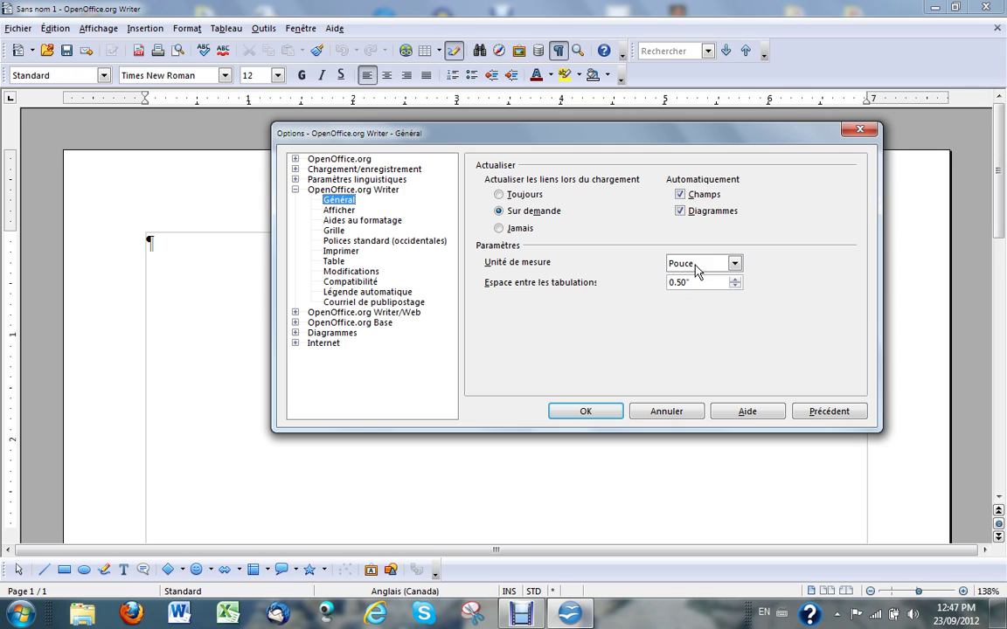
click(735, 264)
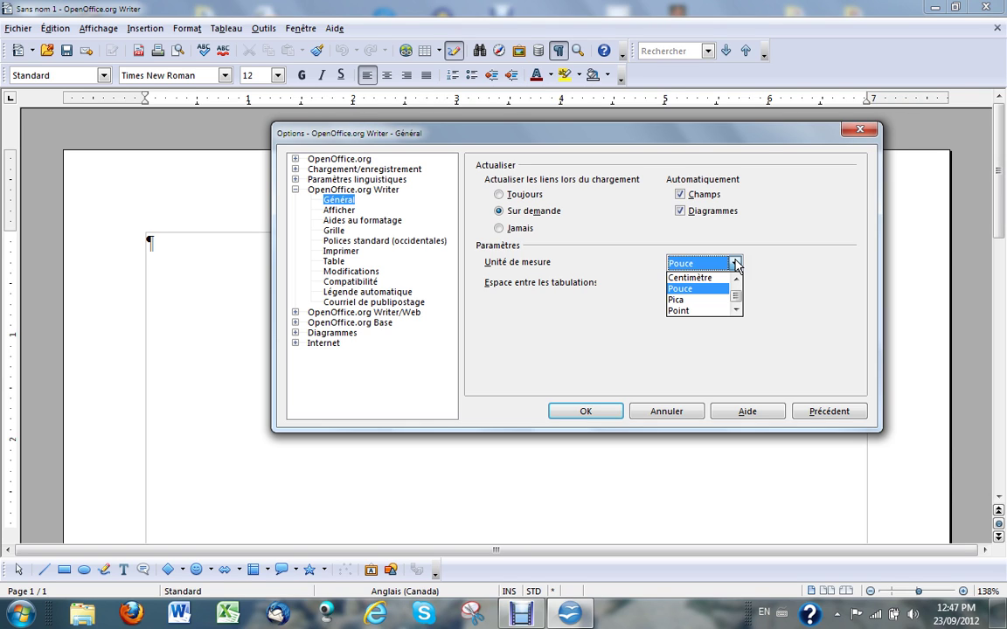
click(760, 263)
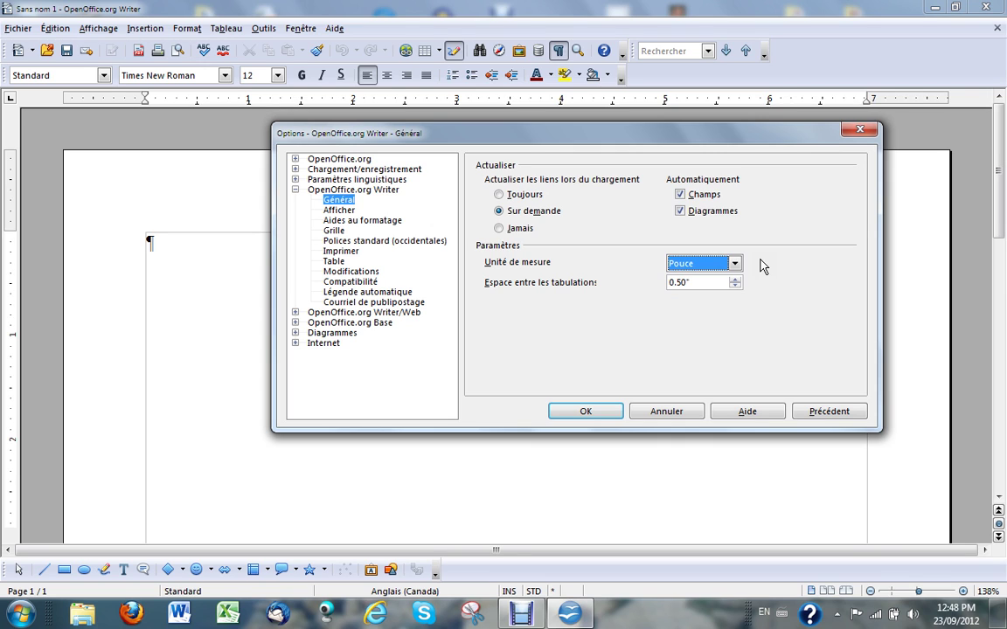
click(761, 265)
click(522, 287)
click(668, 291)
click(586, 412)
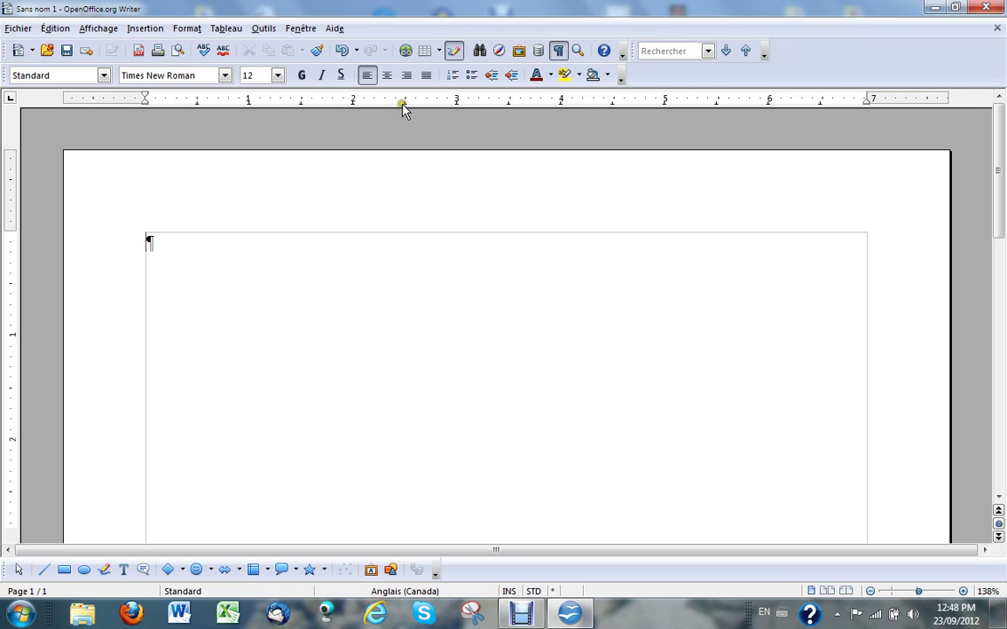
click(146, 241)
click(560, 52)
click(561, 53)
key(Tab)
key(Tab)
key(Tab)
key(Tab)
key(Tab)
key(Tab)
key(Tab)
key(Tab)
key(Tab)
key(Tab)
key(Tab)
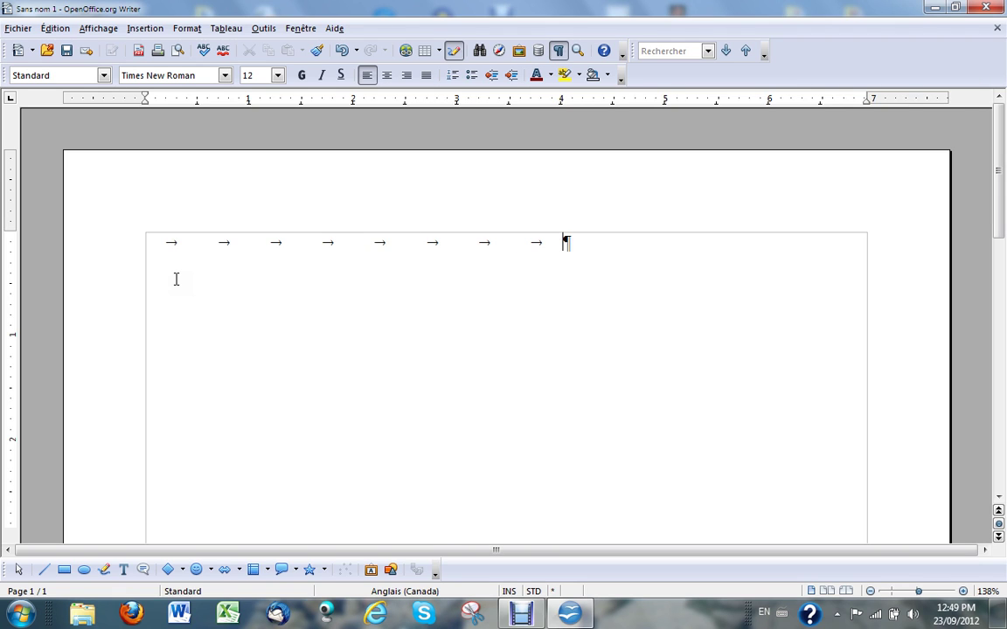
key(Tab)
key(BackSpace)
key(BackSpace)
key(BackSpace)
key(BackSpace)
key(BackSpace)
key(BackSpace)
key(BackSpace)
key(BackSpace)
key(BackSpace)
key(BackSpace)
key(BackSpace)
key(BackSpace)
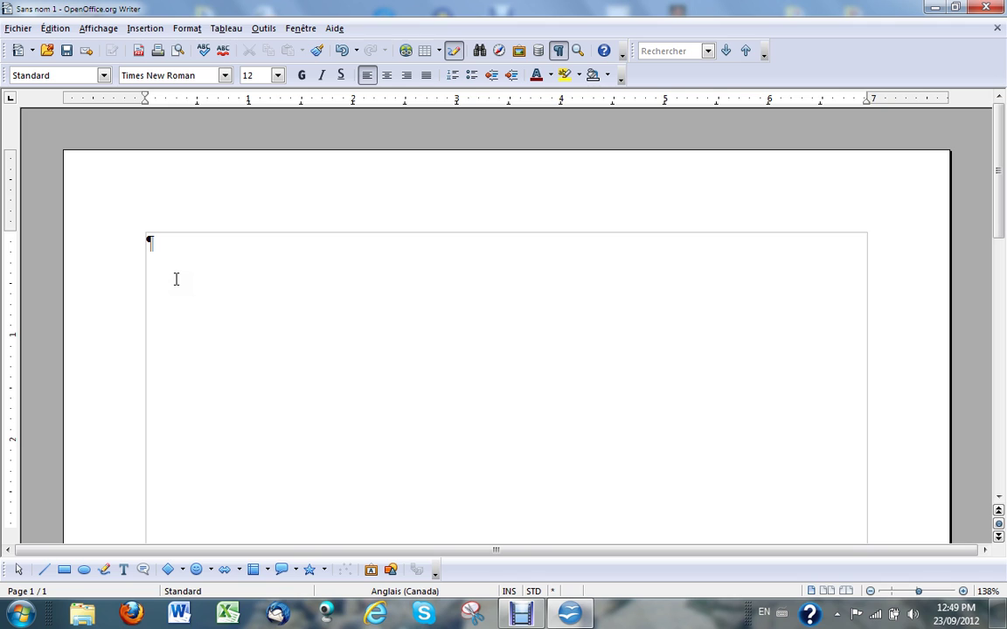
Browse the Format, Édition and Fichier menus, then open Styles et formatage with F11.
click(175, 278)
click(163, 61)
click(186, 29)
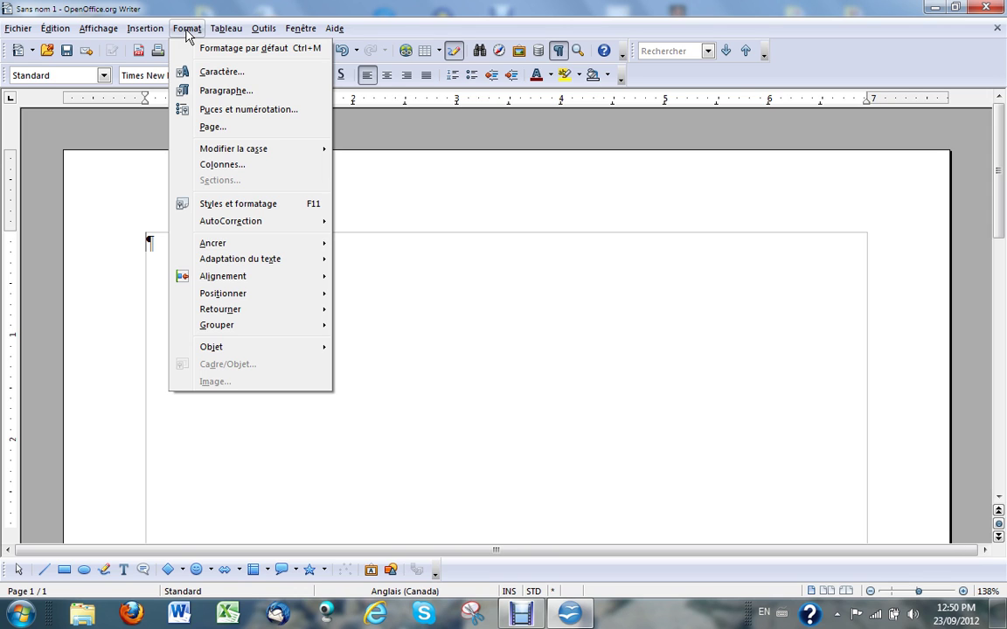
click(186, 29)
click(52, 29)
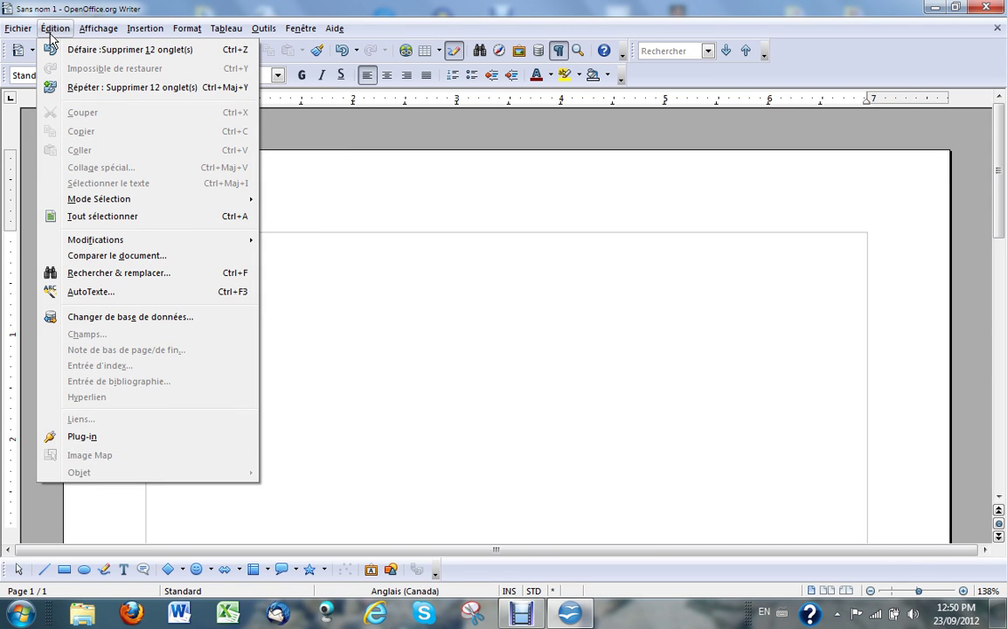
mouse_move(19, 30)
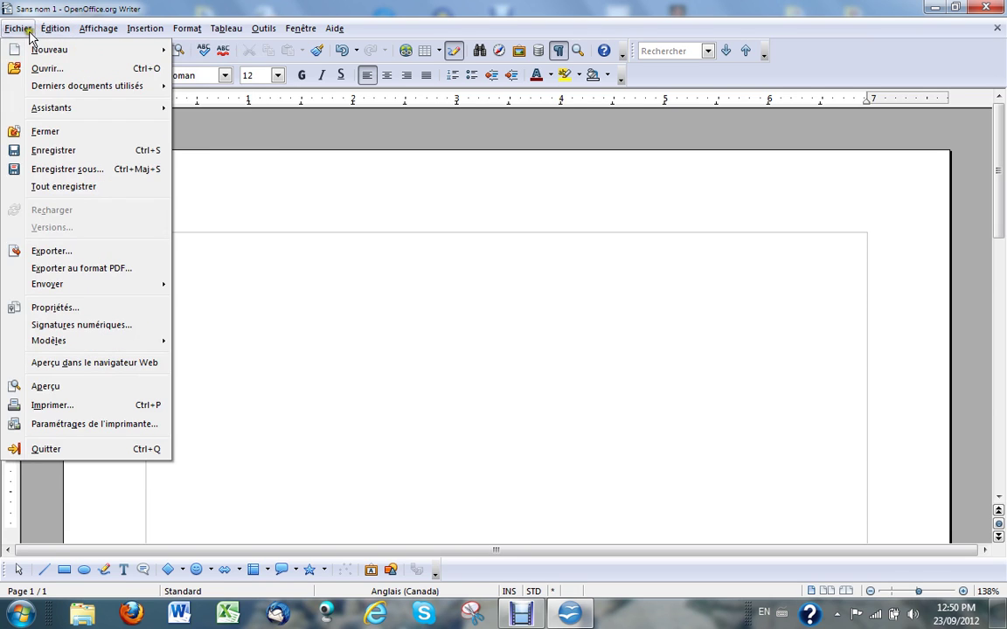
click(316, 150)
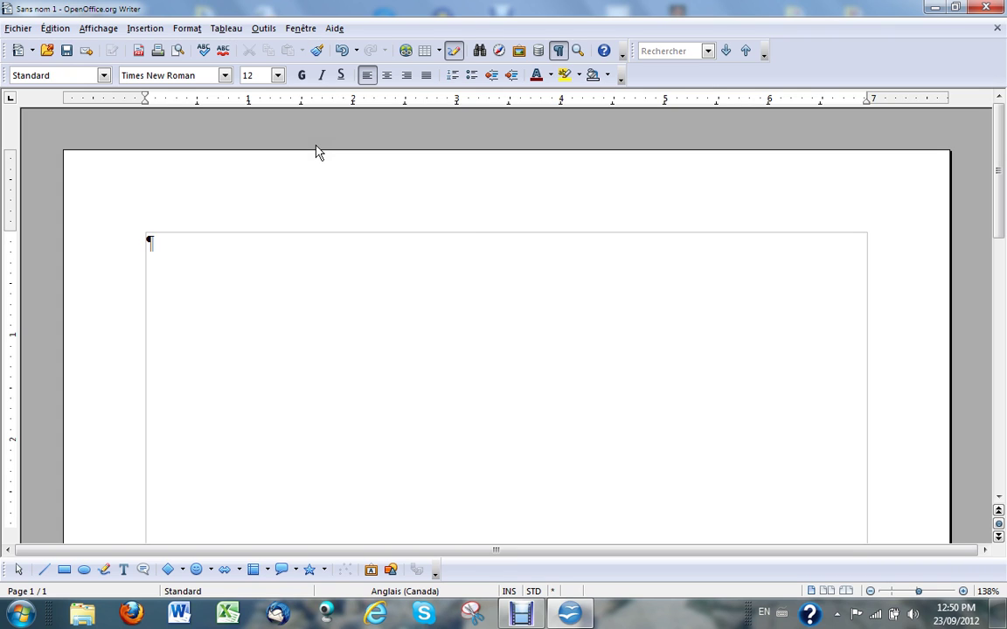
key(F11)
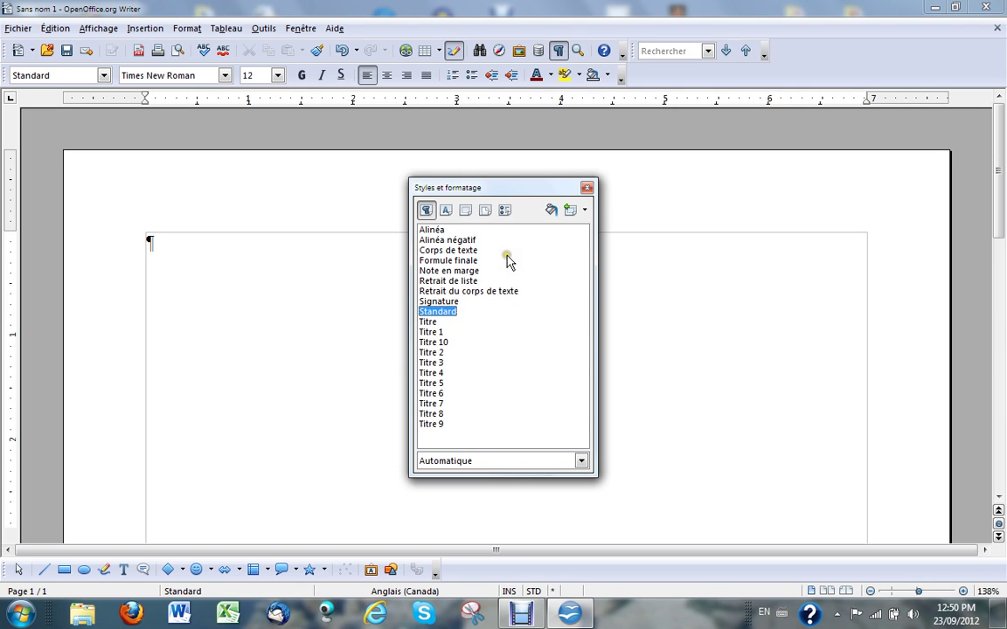
Create a new paragraph style 'Standard no tabs' from the current selection.
click(573, 218)
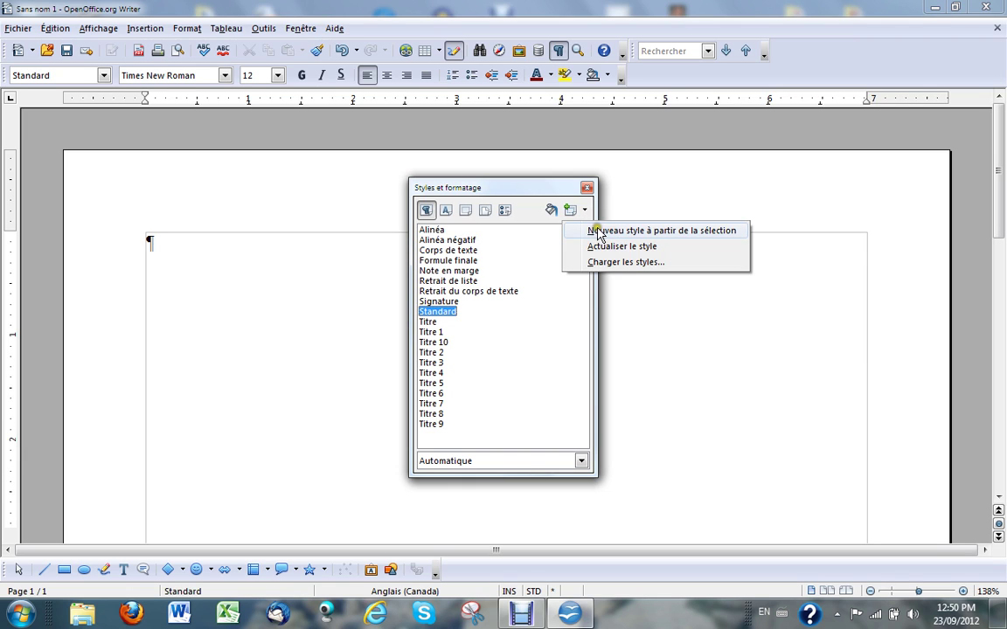
click(598, 248)
click(598, 232)
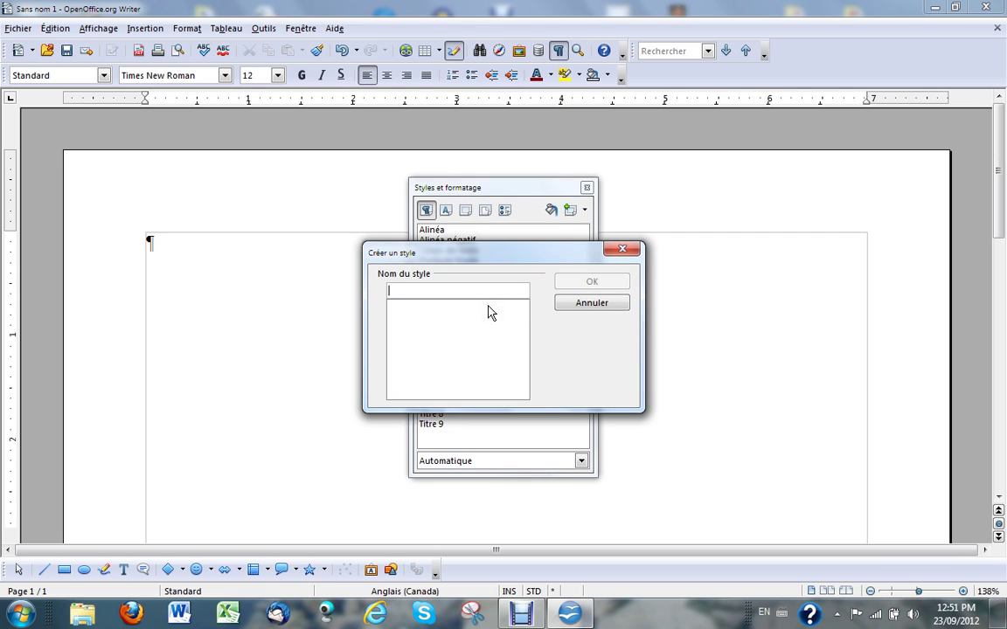
text(Standard)
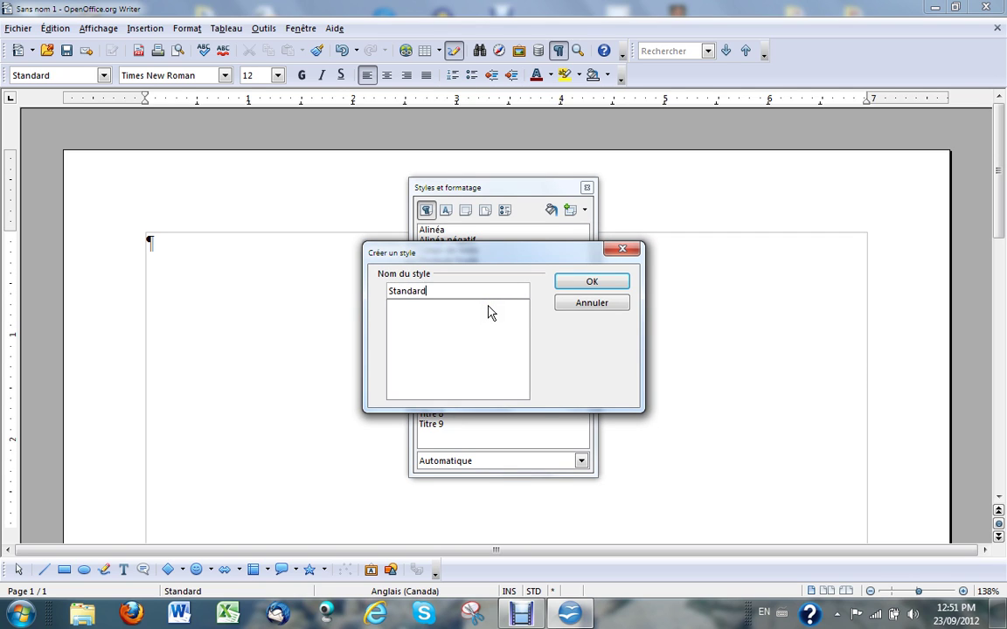
text( no tabs)
click(572, 284)
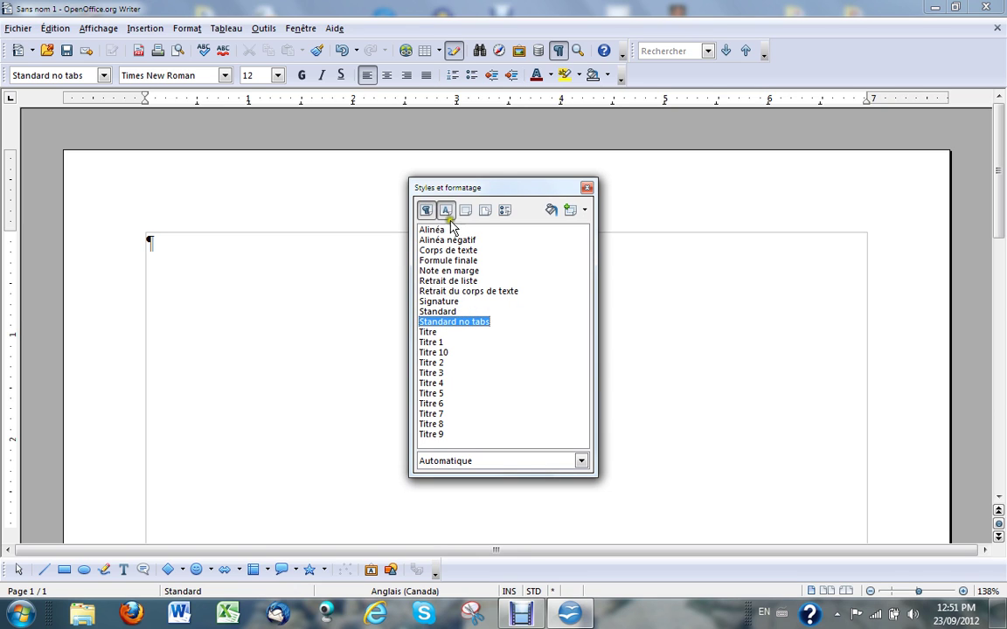
Edit the Standard no tabs style, replacing its 0.00" tab position with 8.5.
right_click(450, 325)
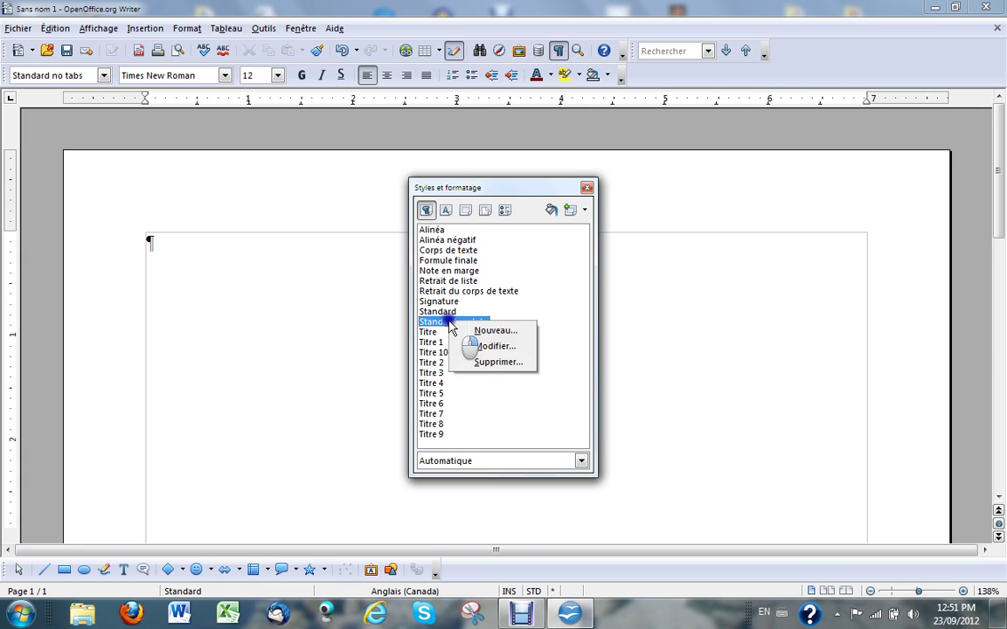
click(487, 346)
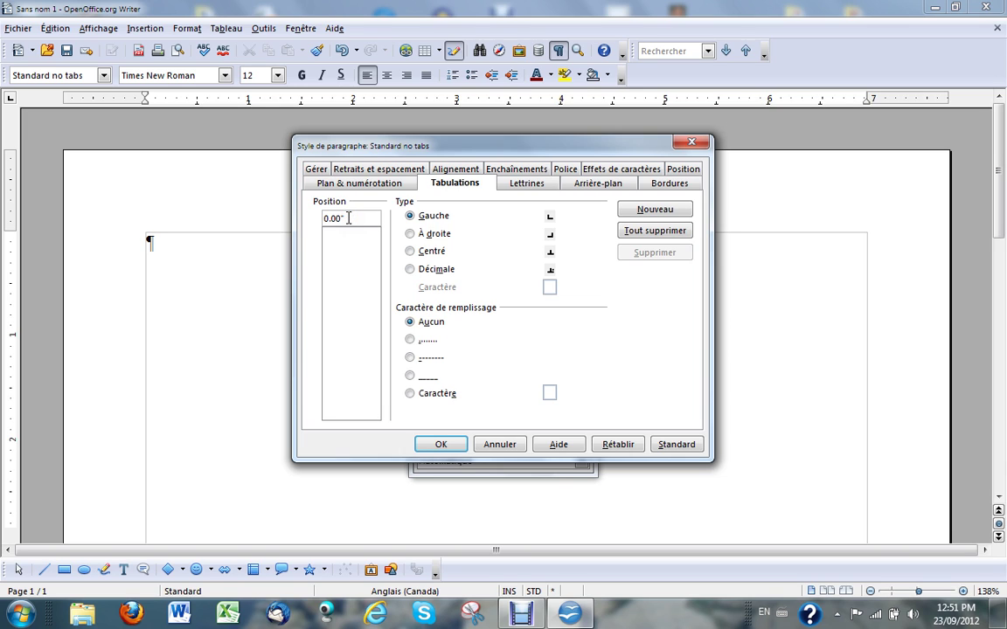
key(BackSpace)
key(BackSpace)
key(BackSpace)
key(BackSpace)
key(BackSpace)
text(8.5)
Confirm the 8.5 tab setting, close Styles et formatage, and set the paragraph to Standard.
click(436, 445)
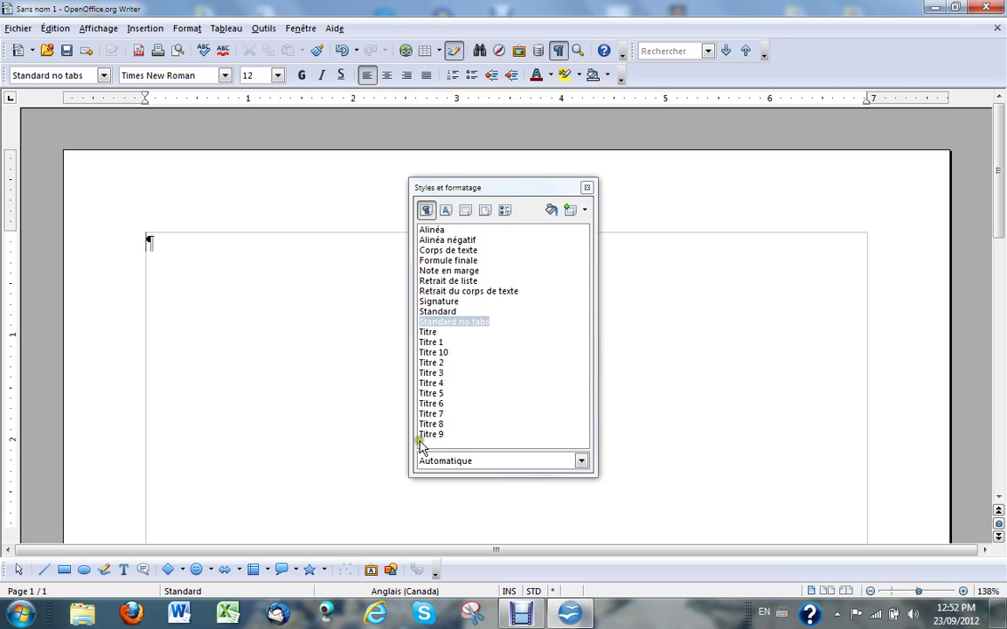
click(588, 188)
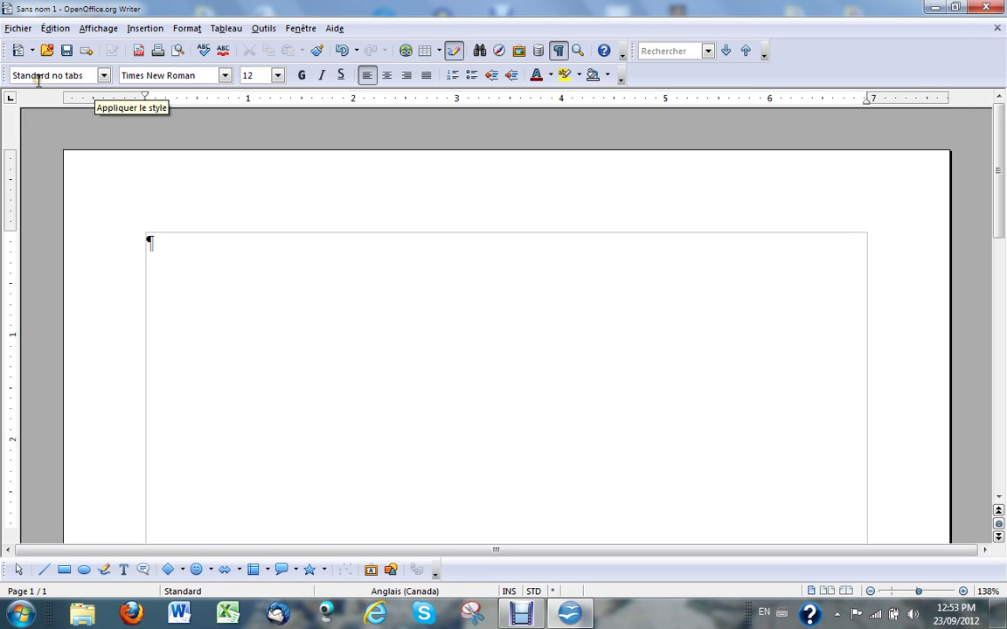
click(103, 76)
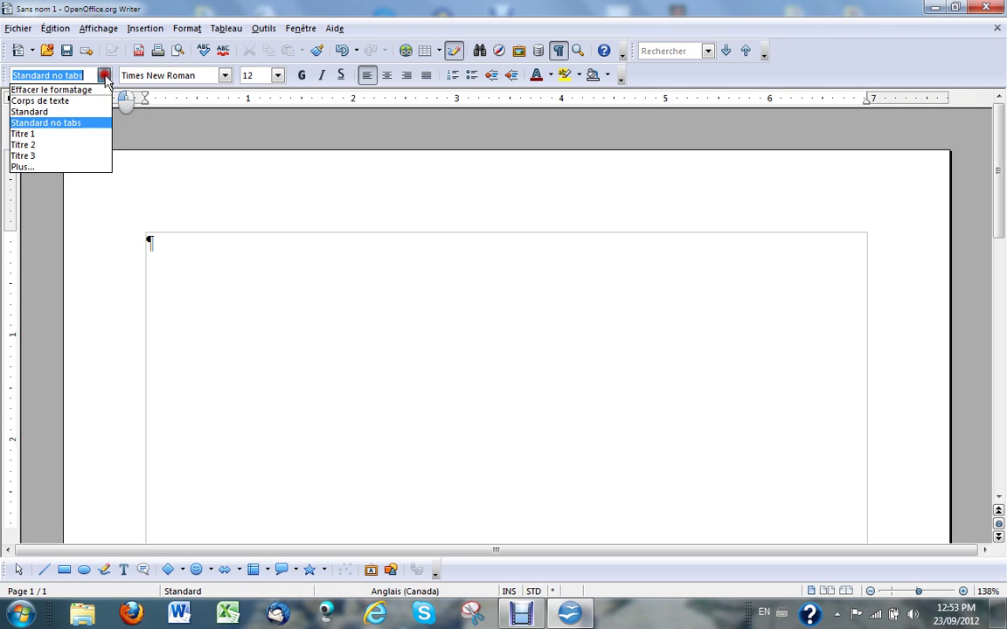
click(66, 113)
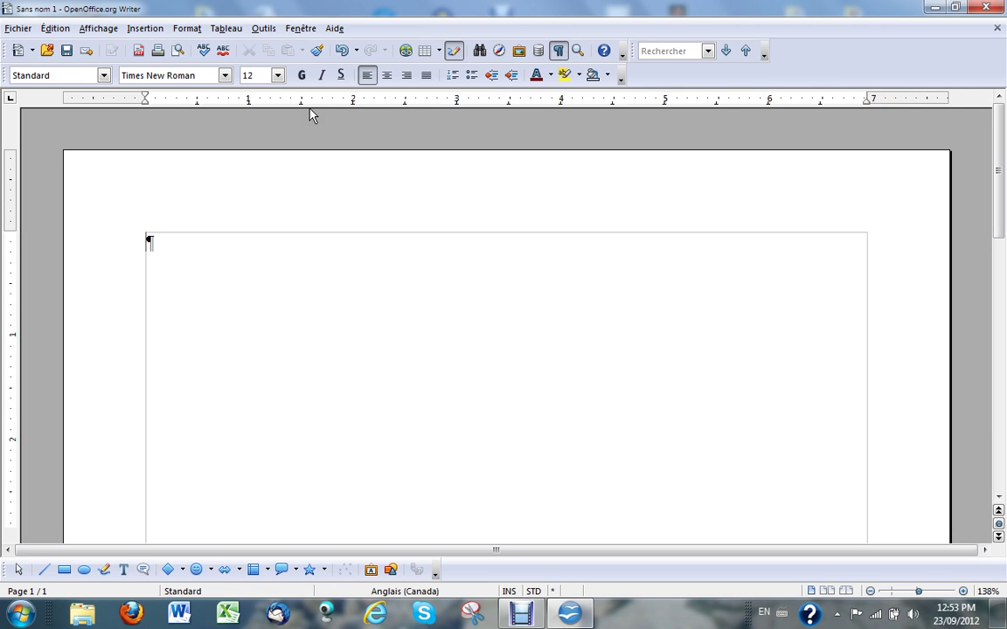
Apply Standard no tabs to the empty paragraph from the full styles list.
click(106, 78)
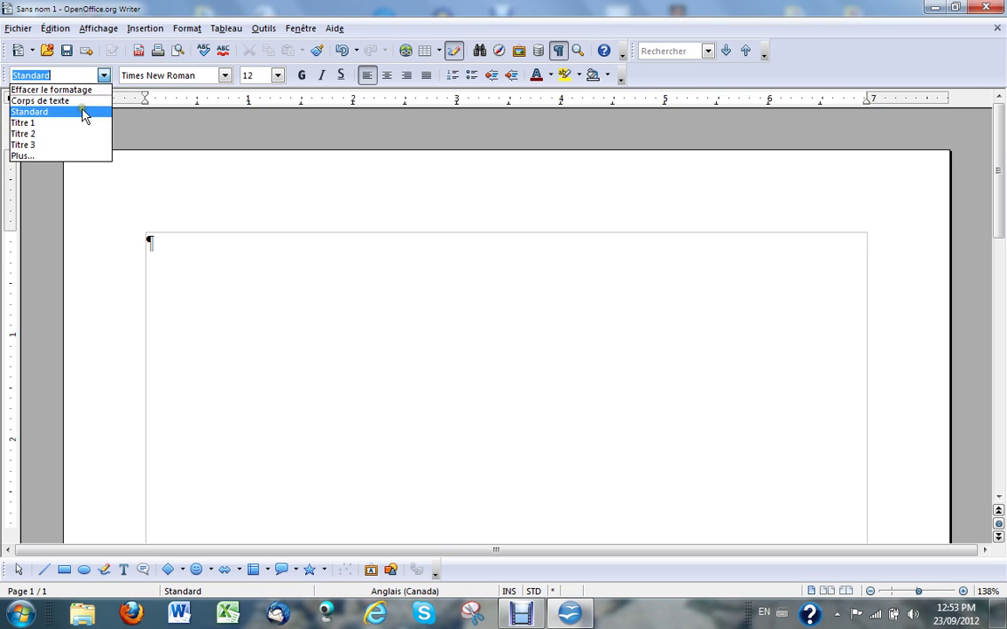
click(57, 157)
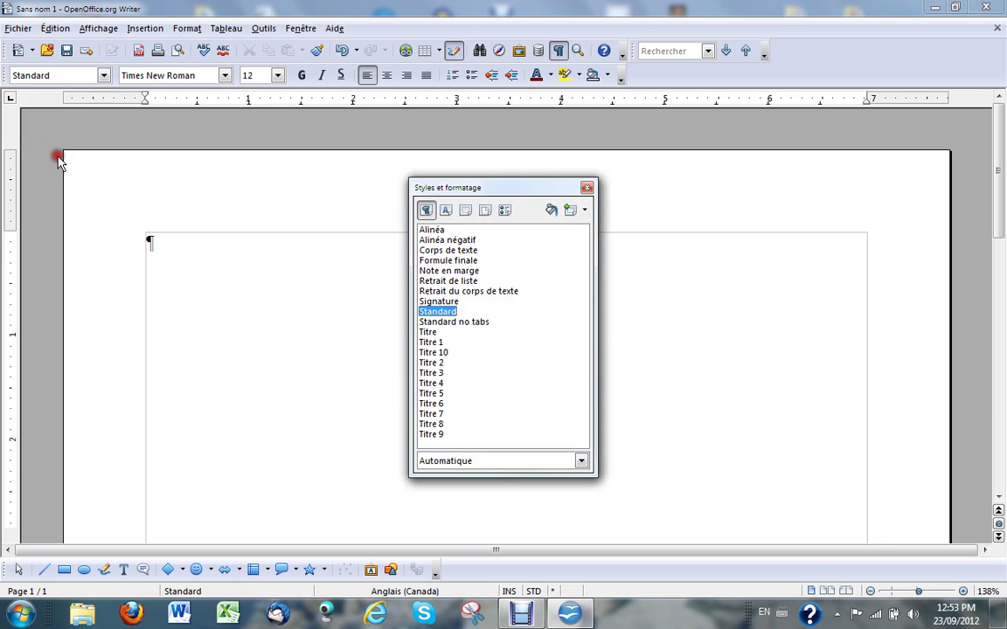
click(452, 324)
double_click(453, 324)
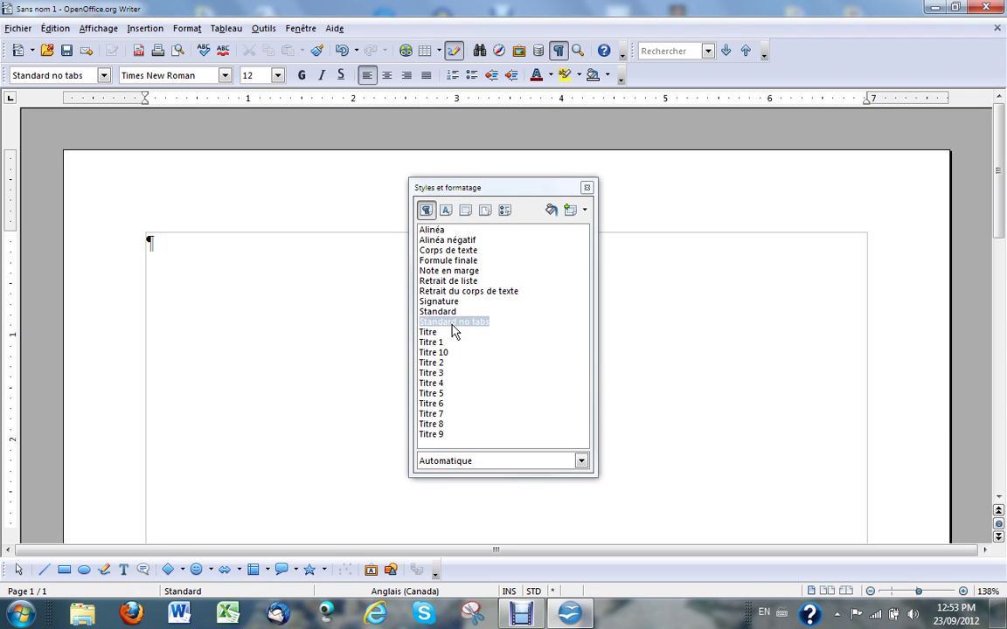
click(587, 187)
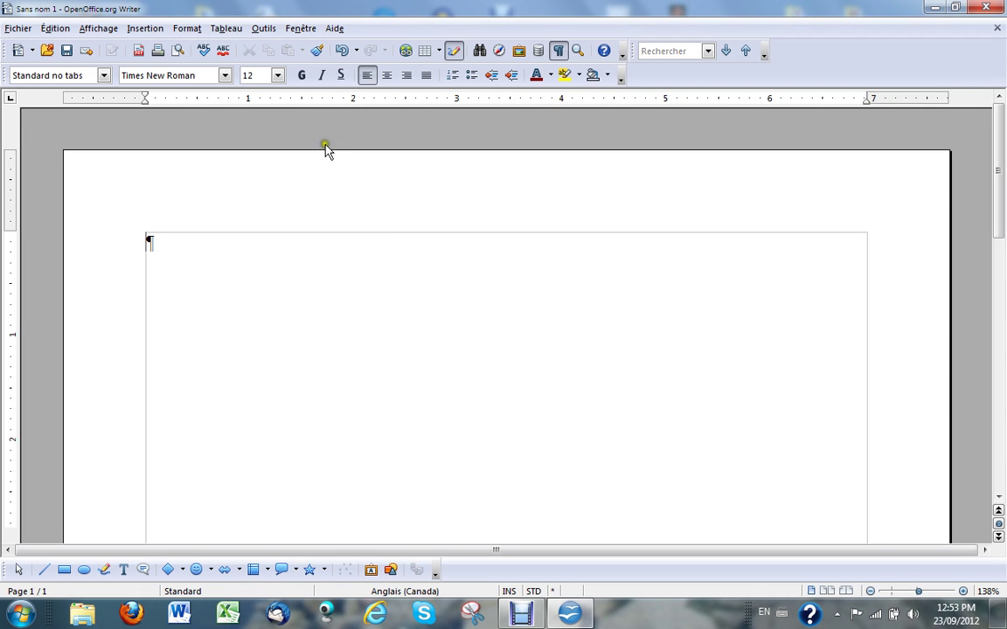
click(104, 77)
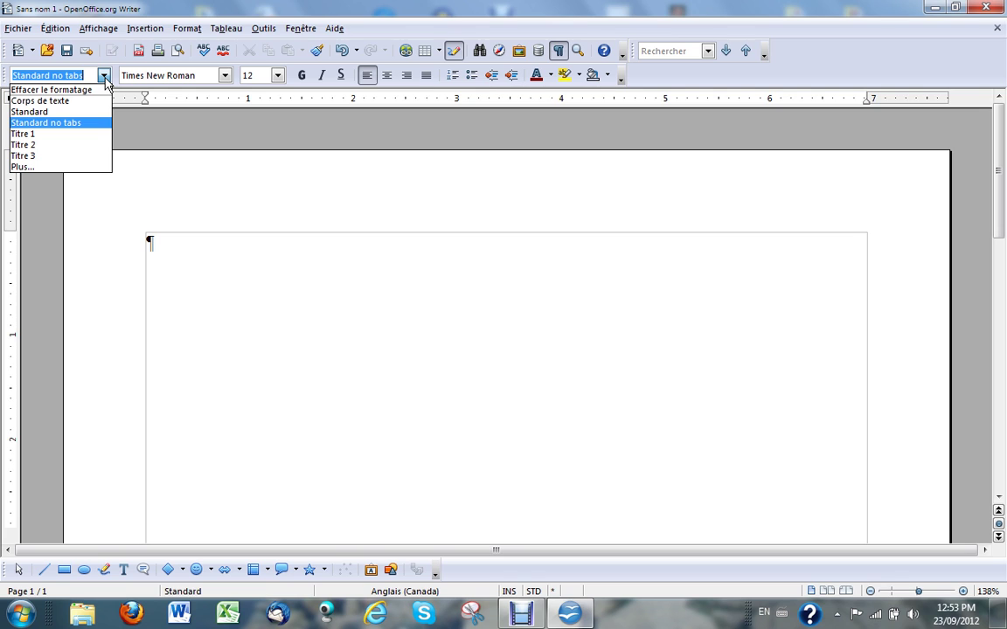
click(31, 169)
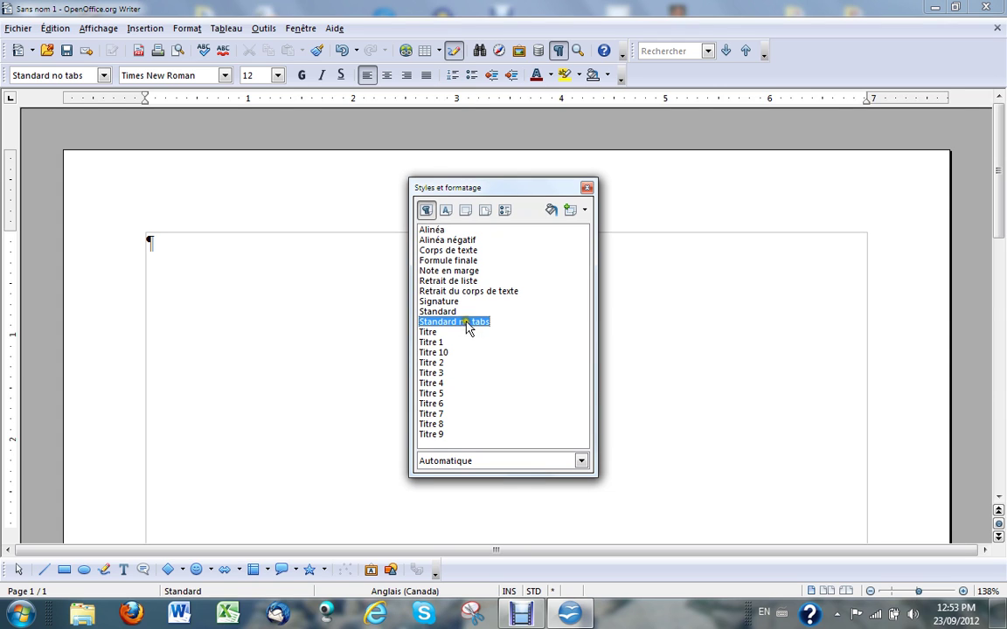
click(586, 189)
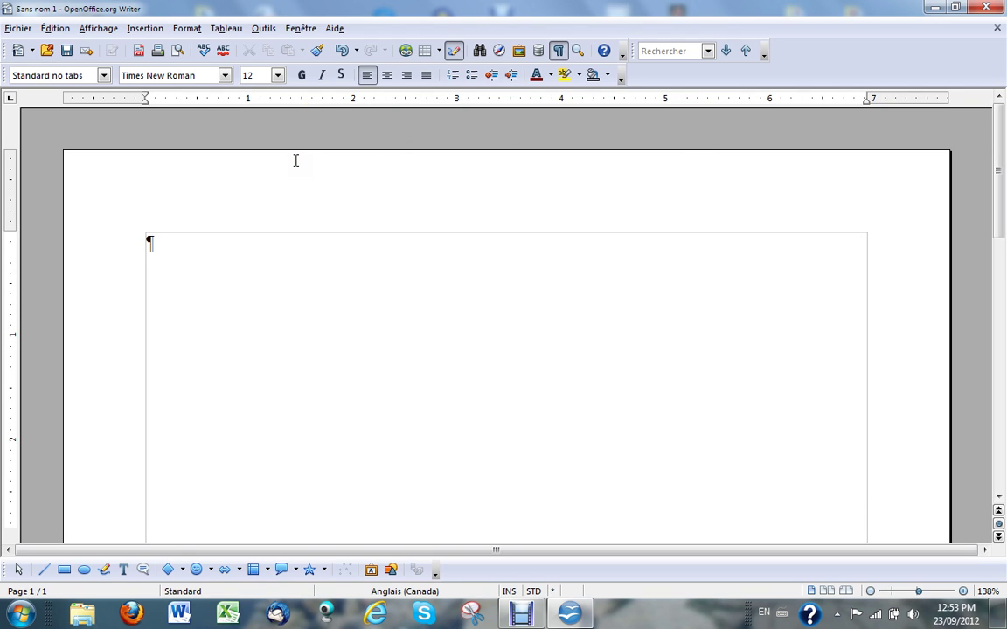
Add a 1-inch ruler tab stop, trying Droite and Décimal before setting it to Gauche.
click(248, 100)
drag(248, 102, 254, 120)
drag(248, 103, 256, 113)
right_click(249, 103)
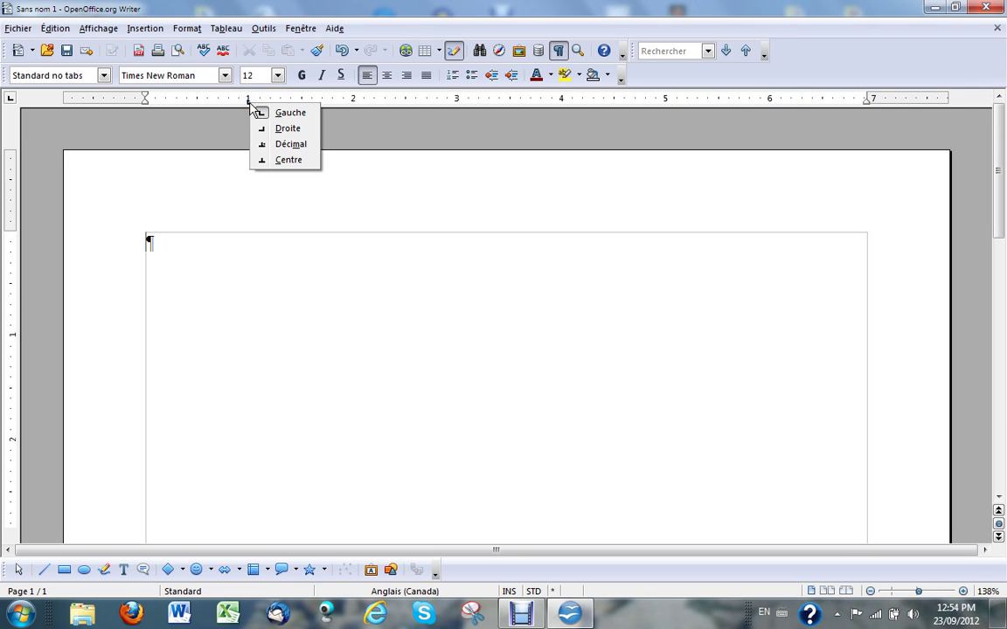
click(281, 131)
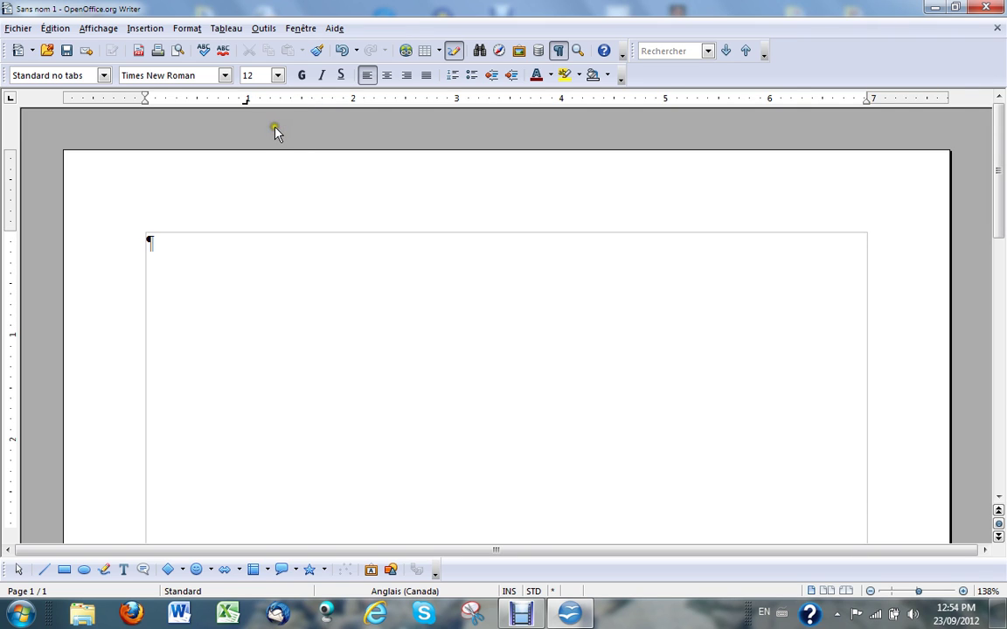
click(247, 105)
right_click(246, 104)
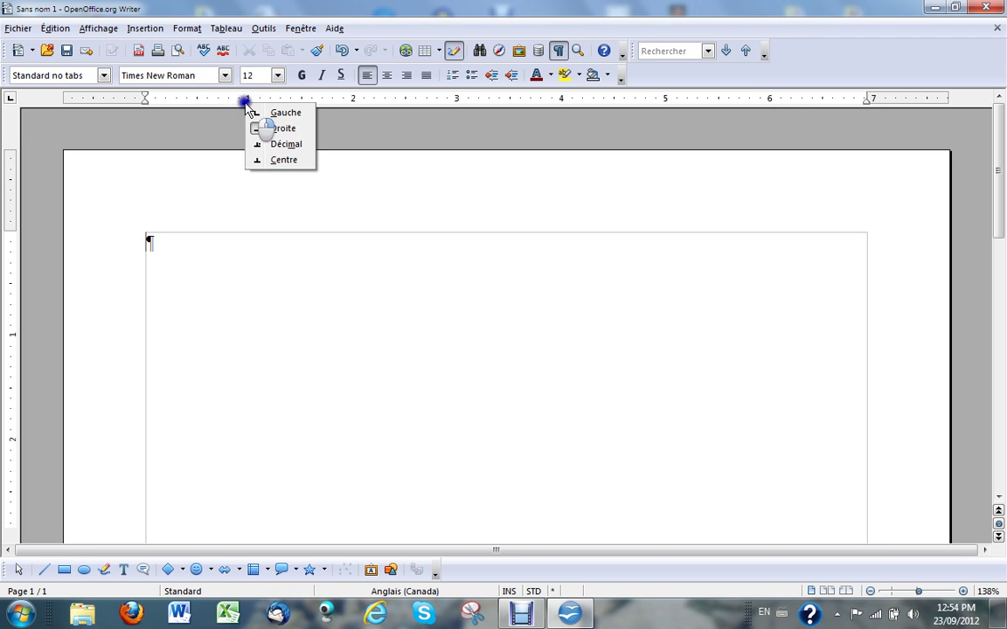
click(274, 147)
click(248, 102)
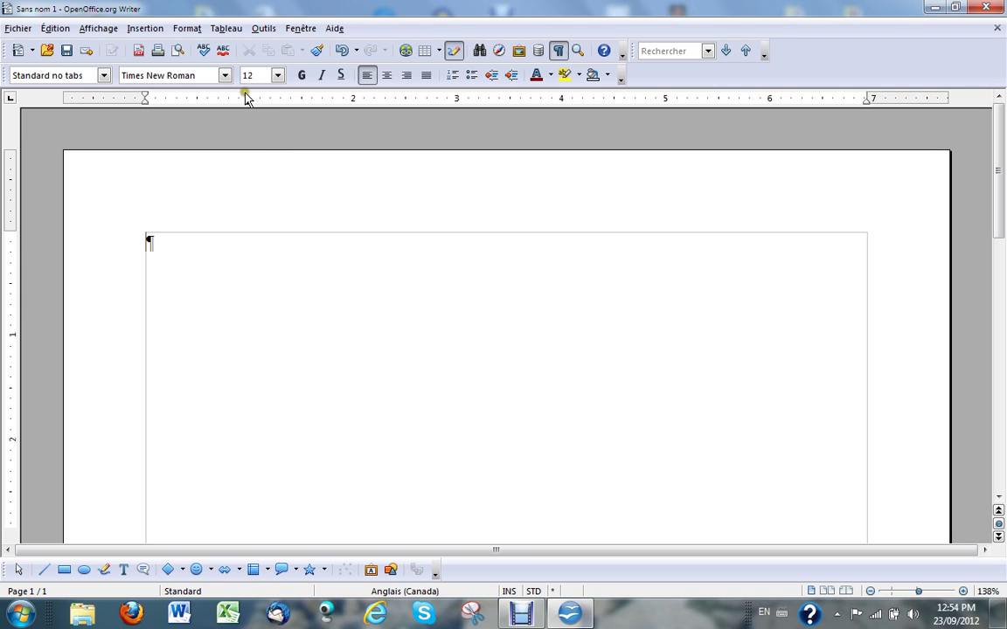
right_click(248, 103)
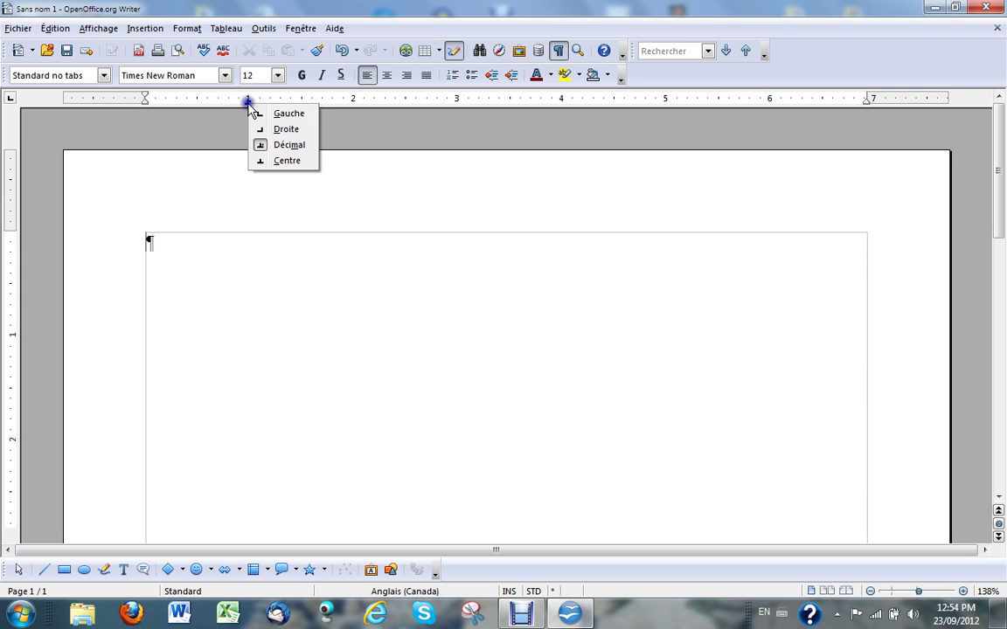
click(271, 113)
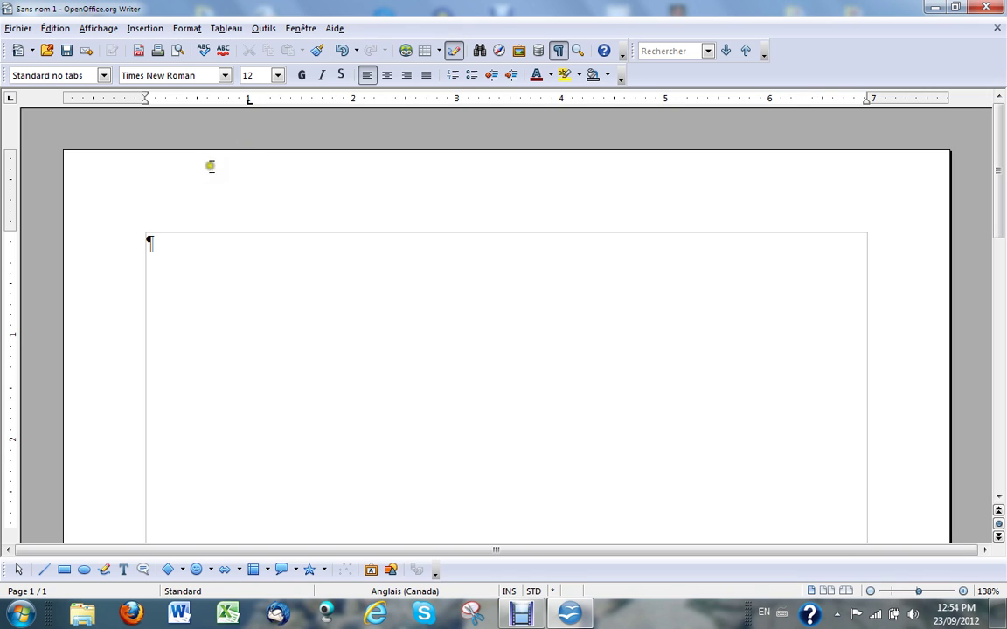
Create four paragraphs, each tabbed to the 1-inch stop.
click(148, 241)
key(Tab)
key(Return)
key(Tab)
key(Return)
key(Tab)
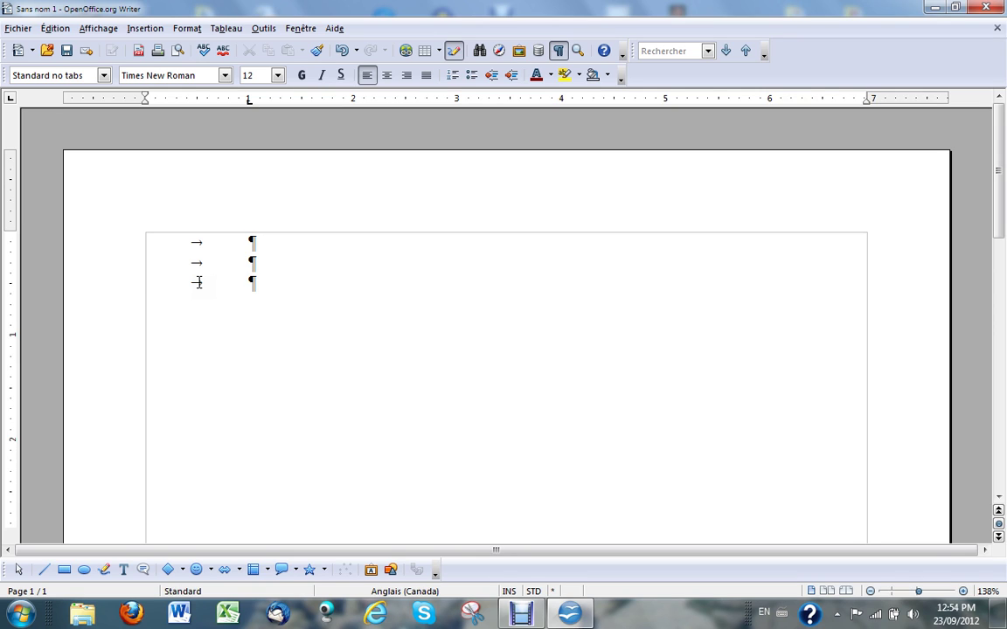
key(Return)
key(Tab)
Add a 2-inch tab stop, tab line four to it, and add an empty paragraph below.
click(353, 102)
key(Tab)
click(249, 282)
click(356, 301)
key(Return)
key(Return)
key(Return)
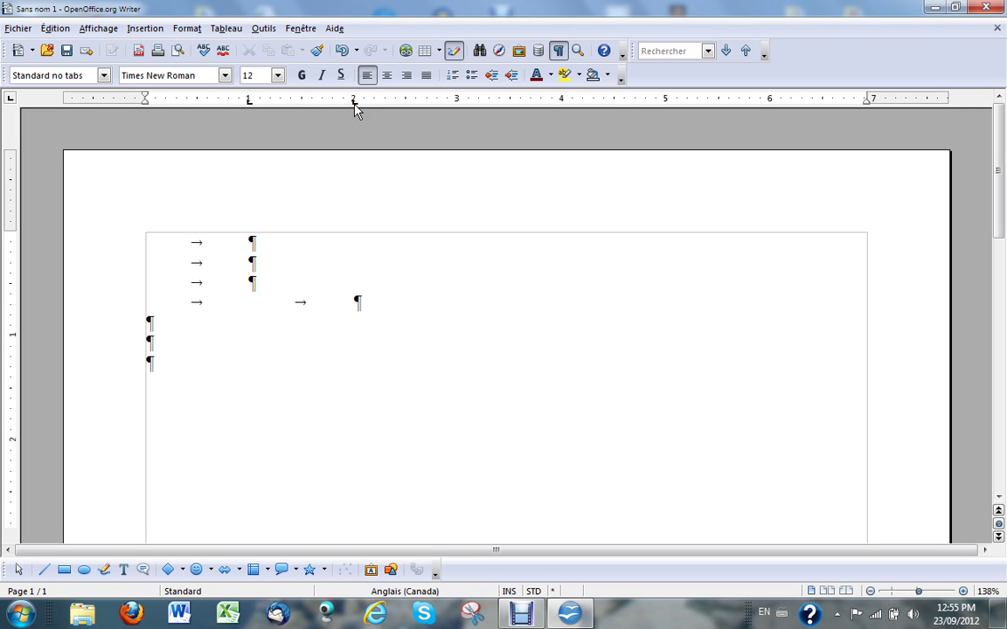
Compare the rulers of the first three lines and the two empty paragraphs.
click(248, 240)
click(246, 253)
click(248, 282)
click(146, 320)
click(149, 341)
Tab the sixth line to the 2-inch stop, leaving it between empty lines.
click(149, 341)
click(248, 101)
key(Tab)
click(148, 361)
Add paragraph tab stops at 2", 5.00" and 7.00" in the Tabulations settings.
click(186, 29)
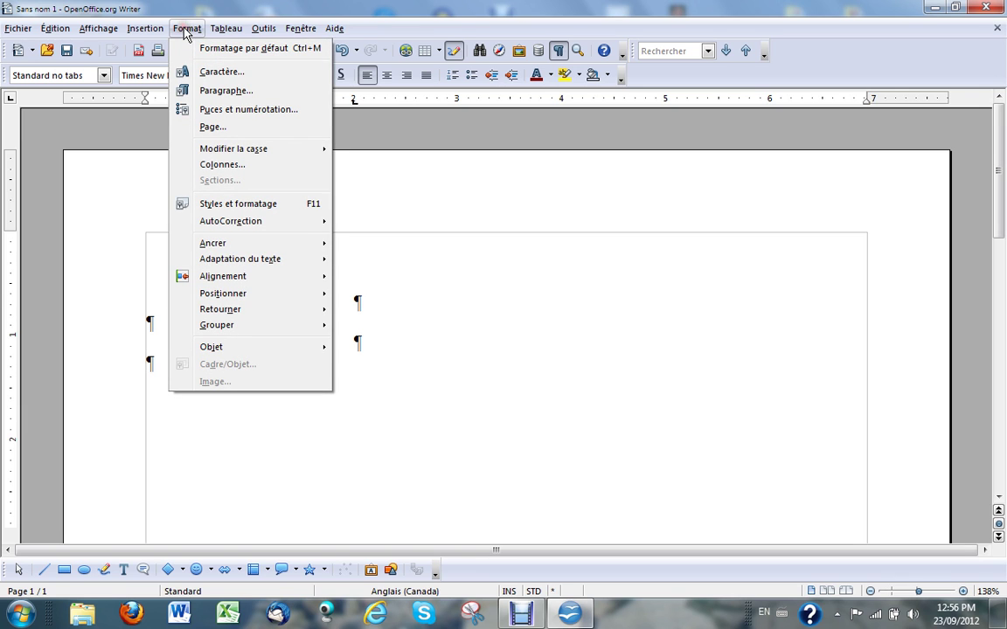
click(226, 91)
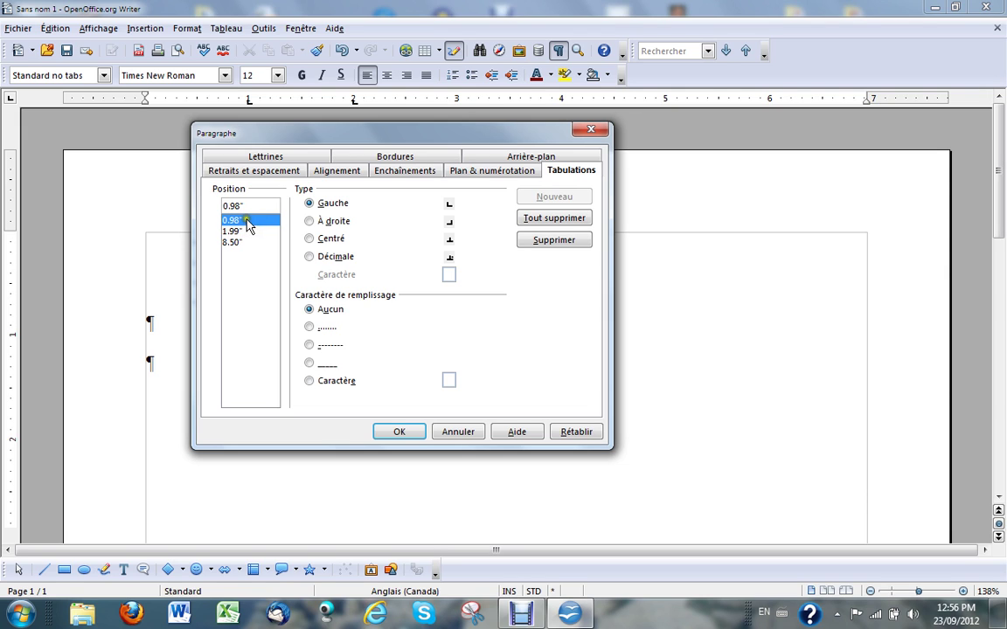
drag(245, 207, 211, 198)
text(2)
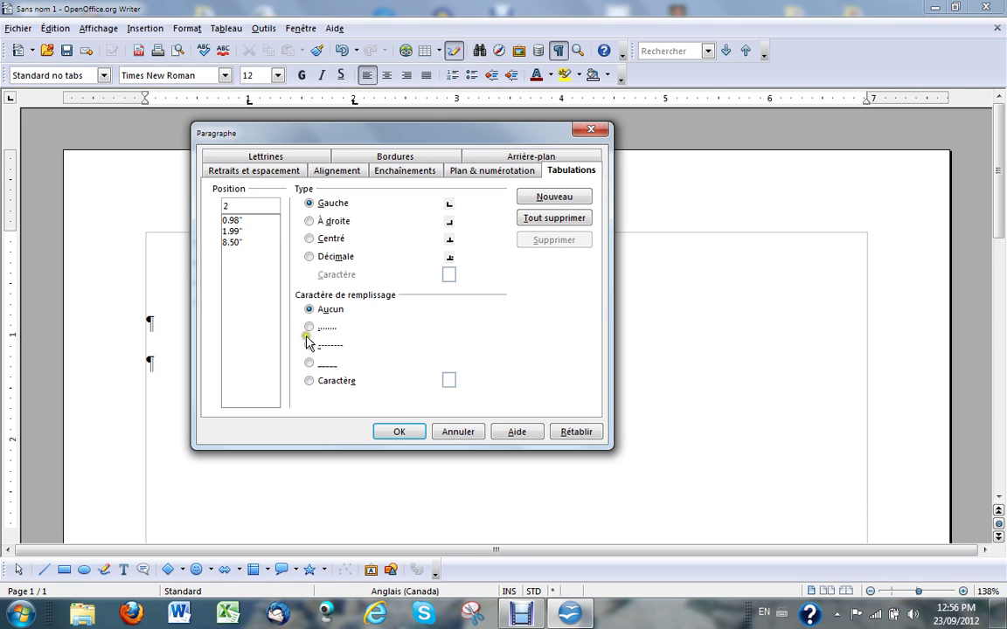
click(548, 200)
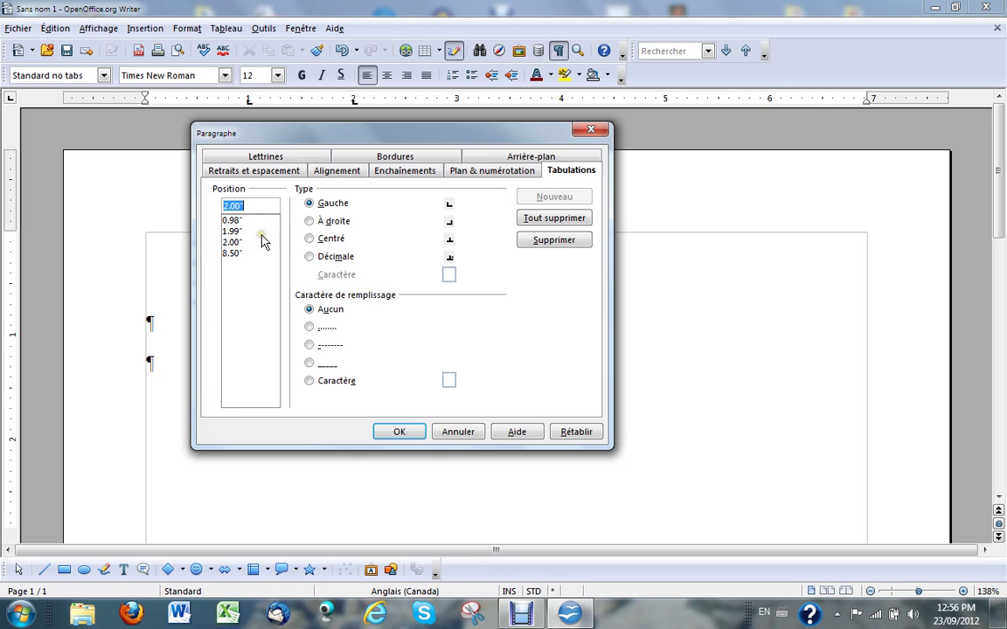
text(5)
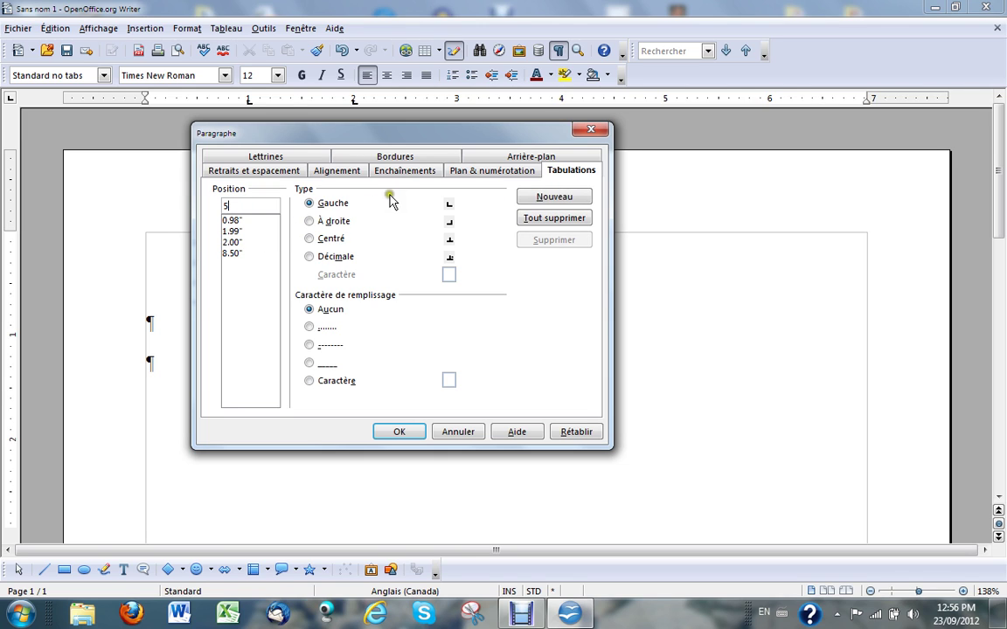
click(543, 199)
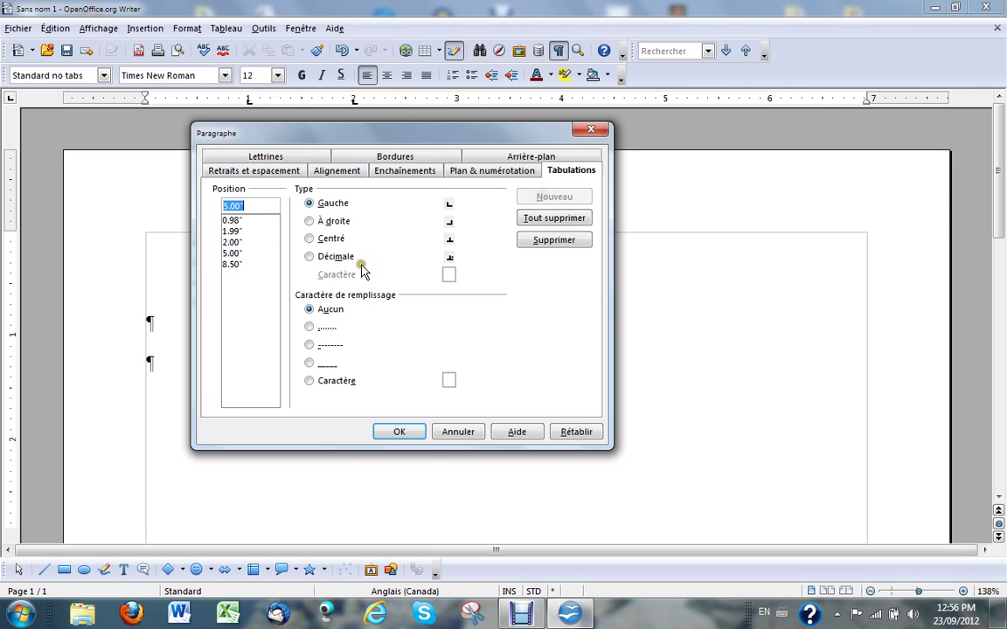
text(7)
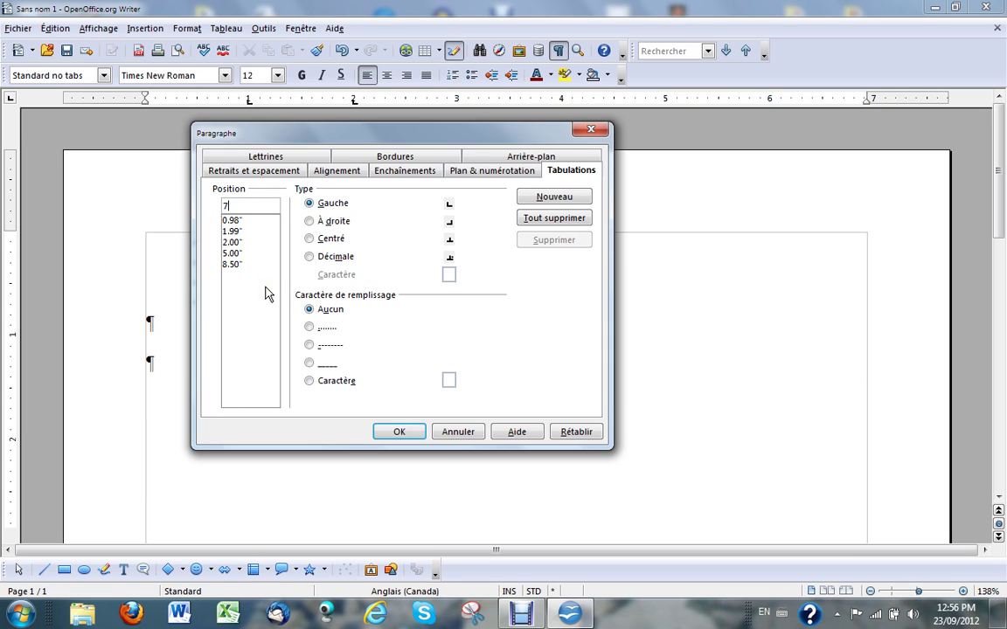
click(549, 200)
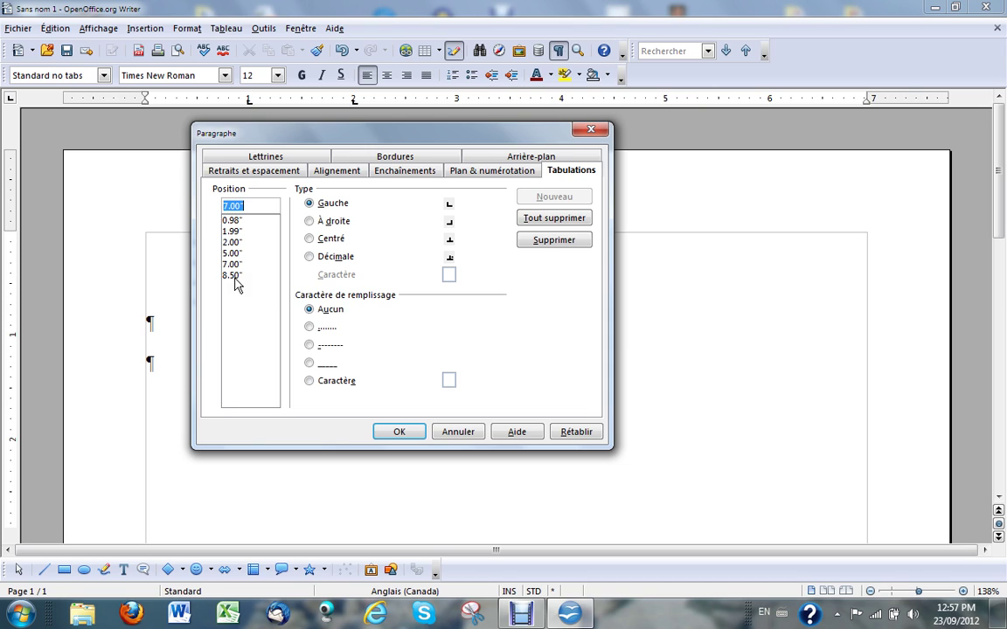
Delete the 0.98" and 1.99" tab stops and confirm the tab settings.
click(230, 220)
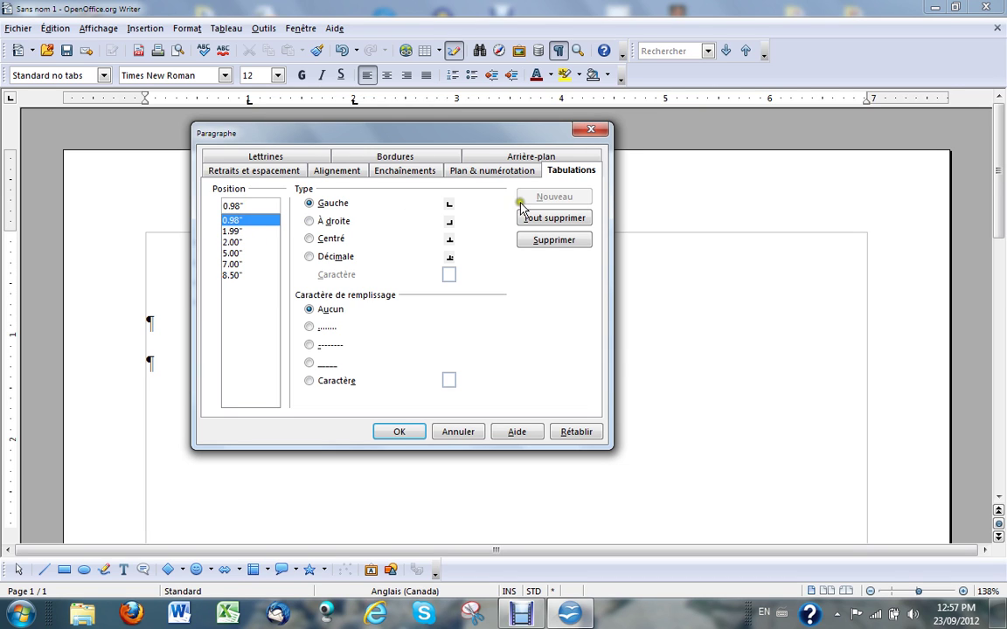
click(550, 241)
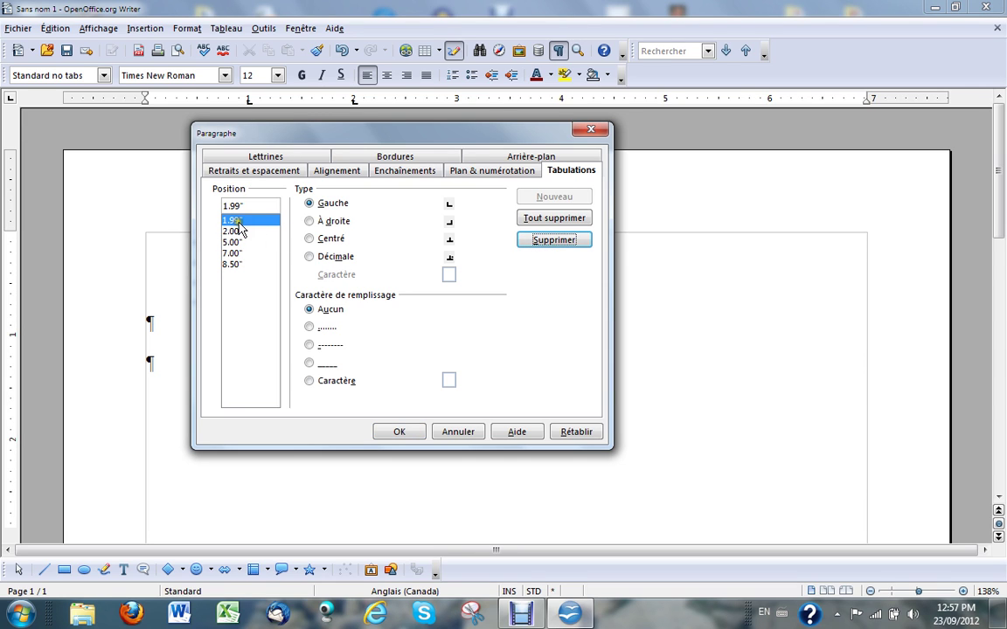
click(555, 243)
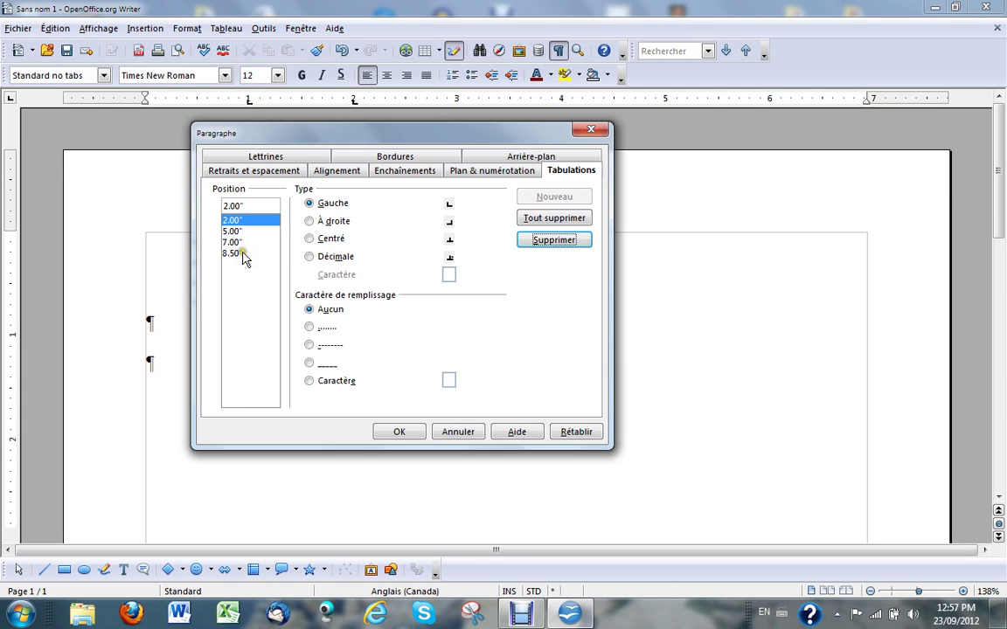
click(396, 431)
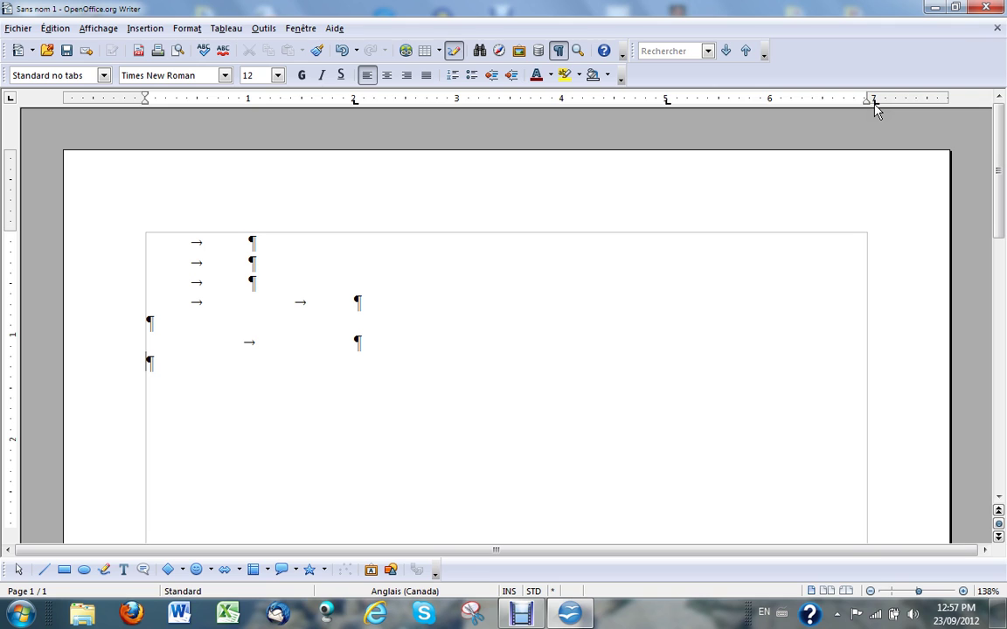
Move the 7-inch tab stop to about 6.5 inches and compare the first three lines' tabs.
drag(874, 101, 823, 101)
click(250, 243)
click(247, 263)
click(246, 272)
click(249, 281)
Compare the tab stops of the fourth line through the empty last paragraph.
click(335, 301)
click(341, 330)
click(236, 319)
click(247, 337)
click(301, 344)
click(305, 346)
click(147, 362)
click(186, 27)
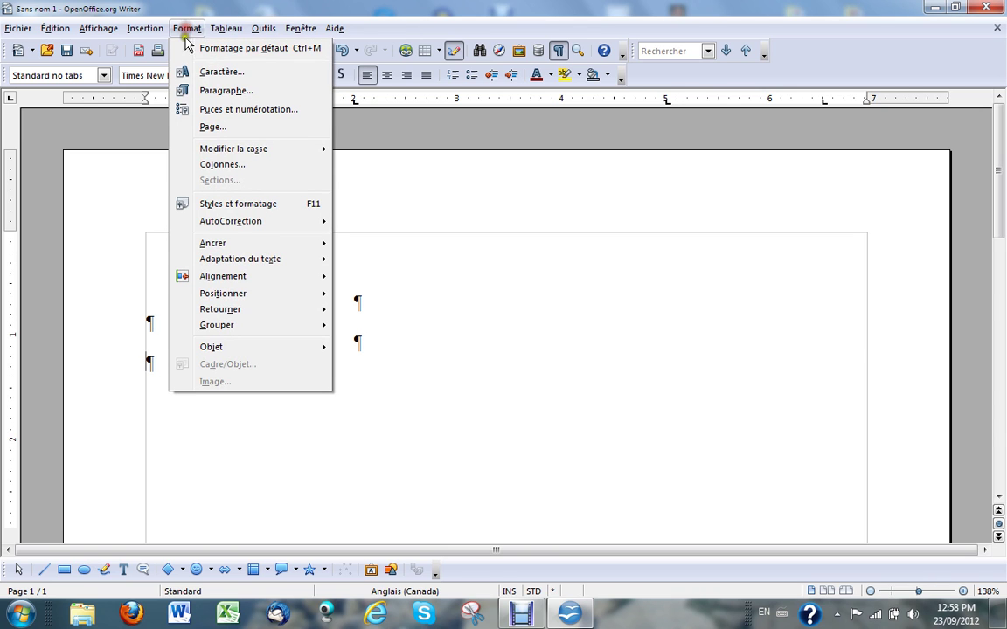
click(218, 94)
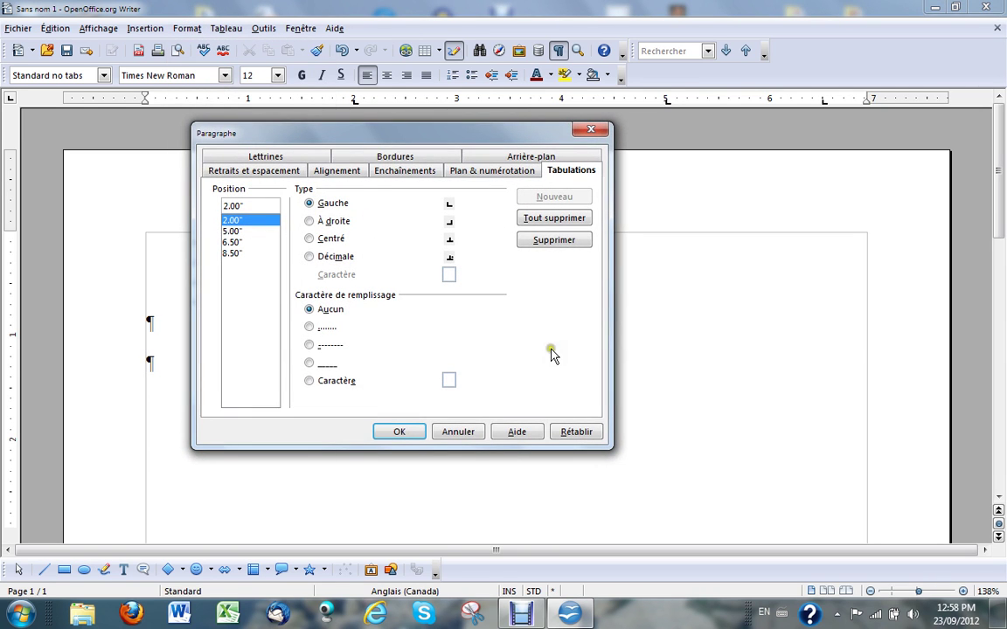
click(463, 433)
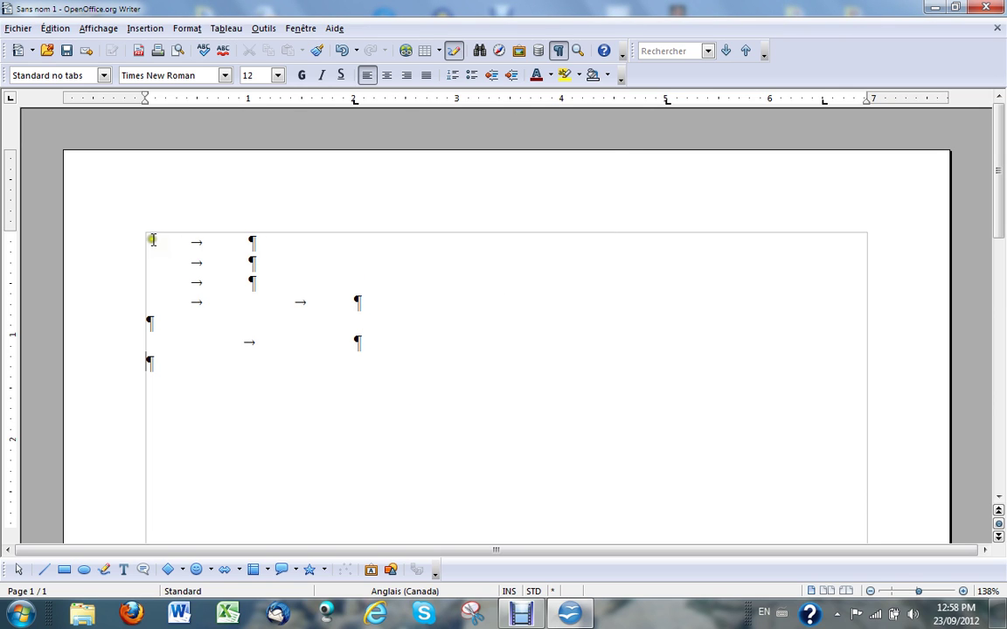
drag(148, 239, 178, 394)
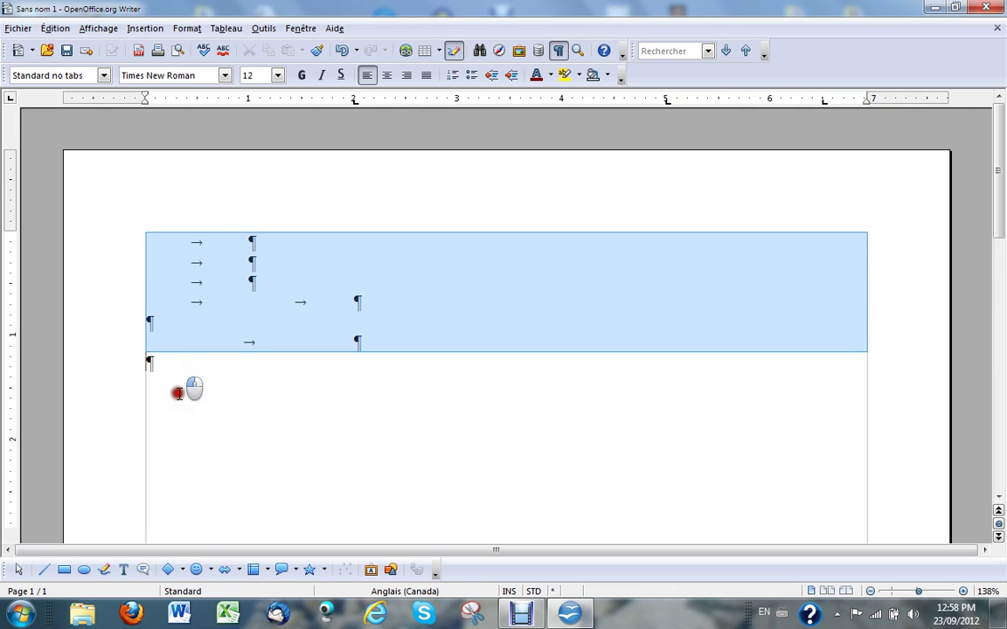
click(187, 29)
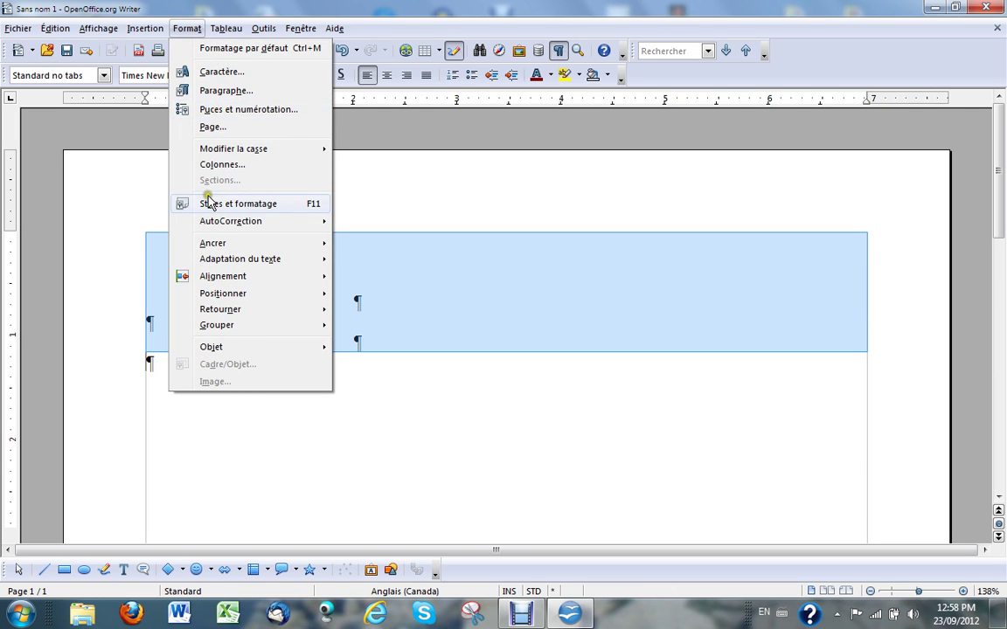
click(221, 91)
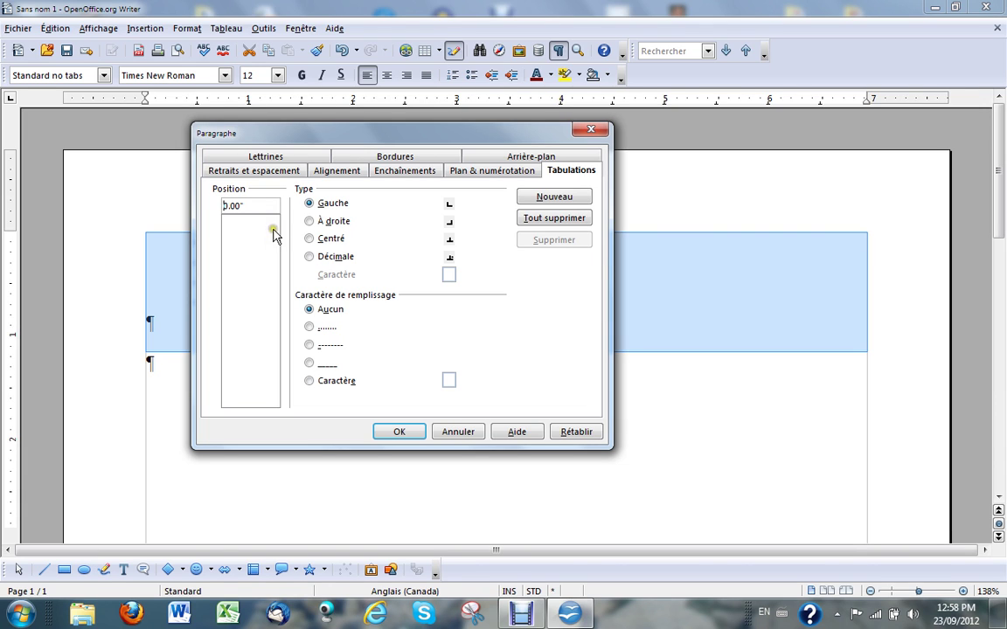
click(448, 432)
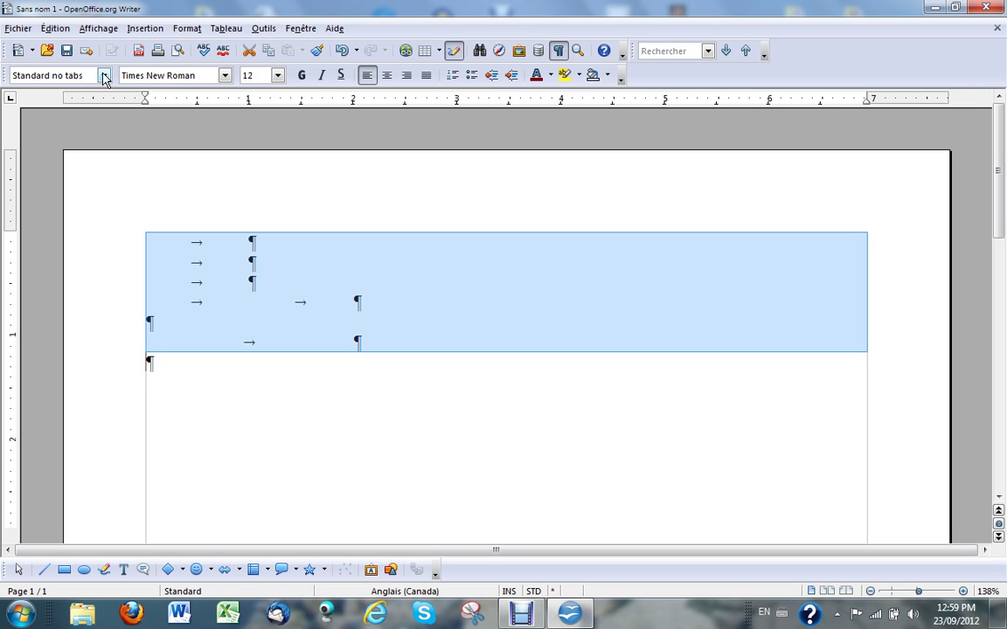
Apply the Standard paragraph style to the last paragraph.
click(368, 420)
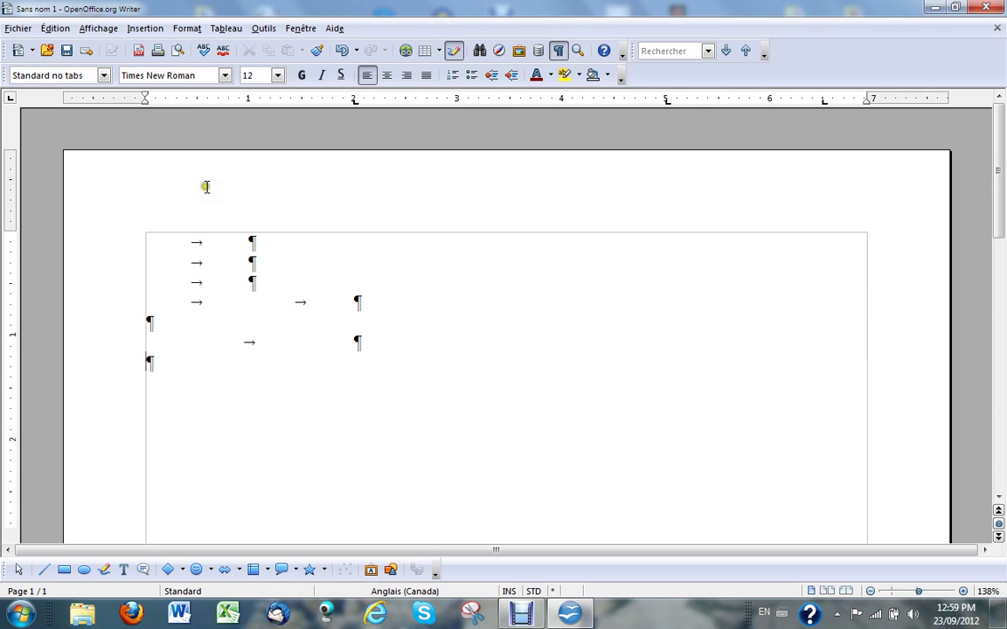
click(104, 75)
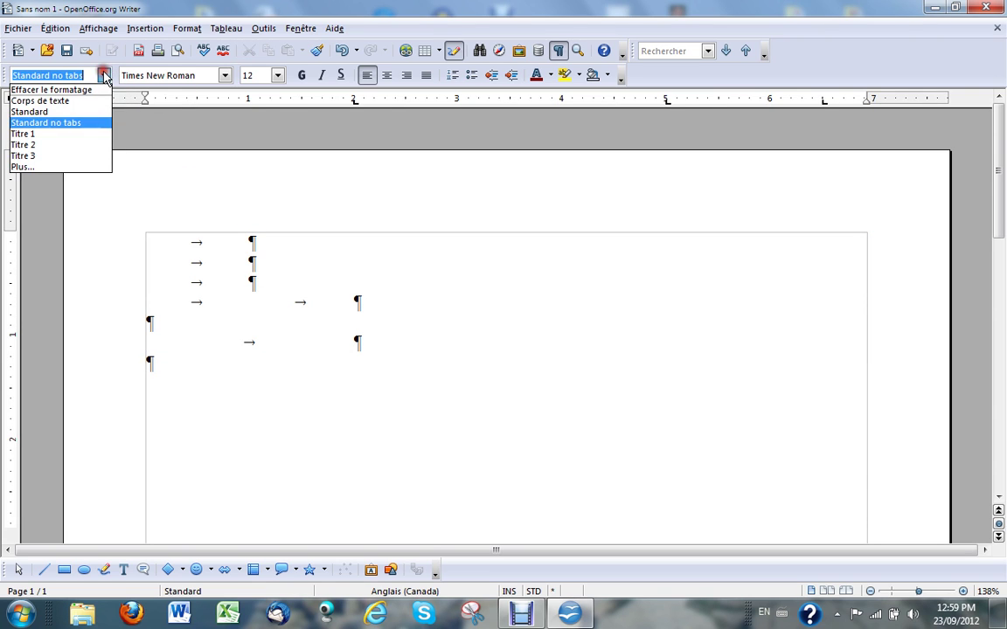
click(67, 113)
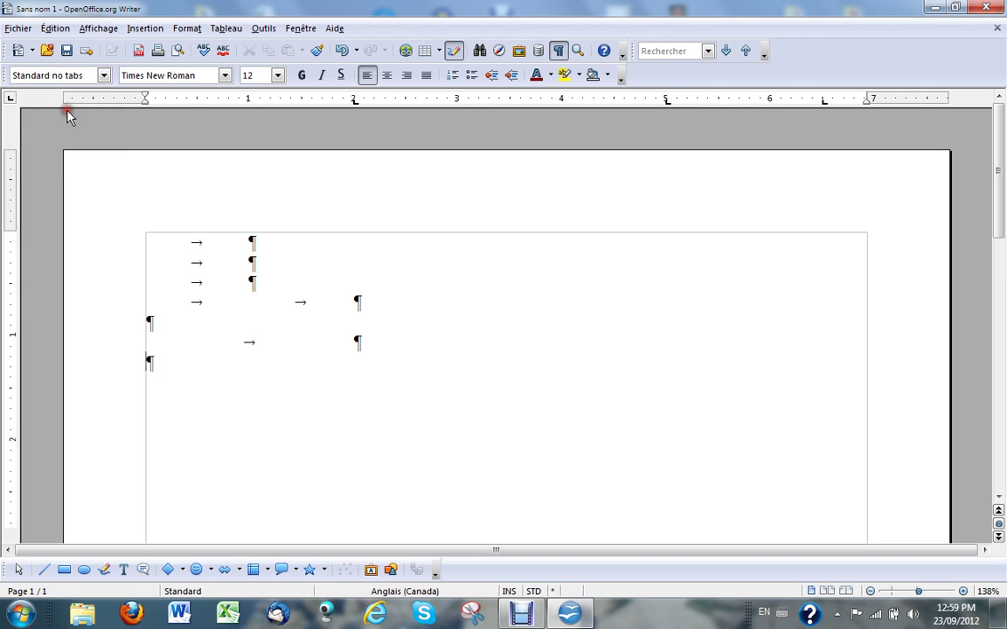
Fill the Standard paragraph with twelve tabs landing on the default tab stops.
click(399, 324)
key(Tab)
key(Tab)
key(Tab)
key(Tab)
key(Tab)
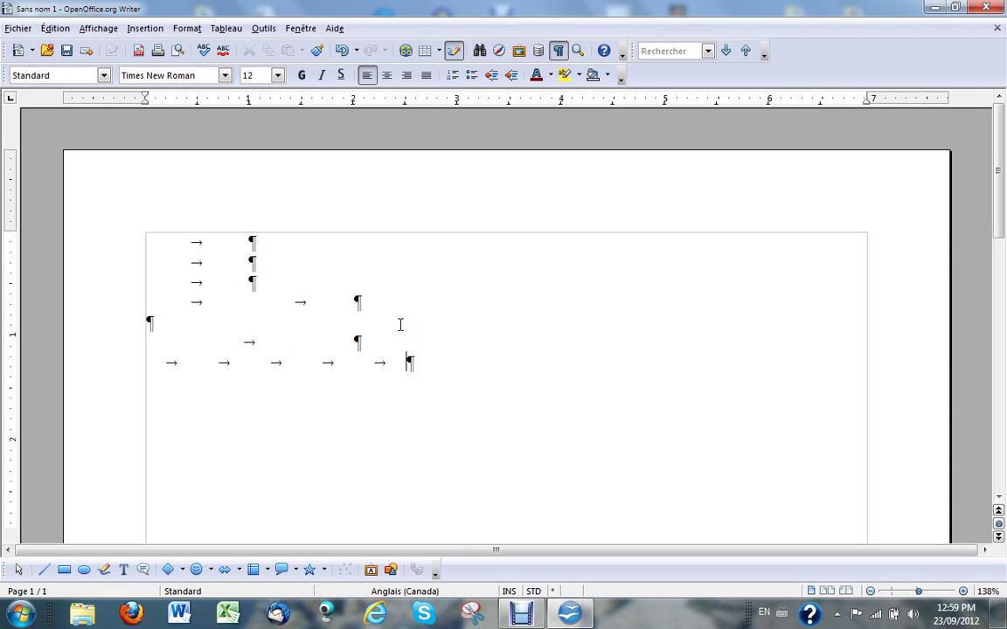
key(Tab)
key(Tab)
key(Tab)
key(Tab)
key(Tab)
key(Tab)
key(Tab)
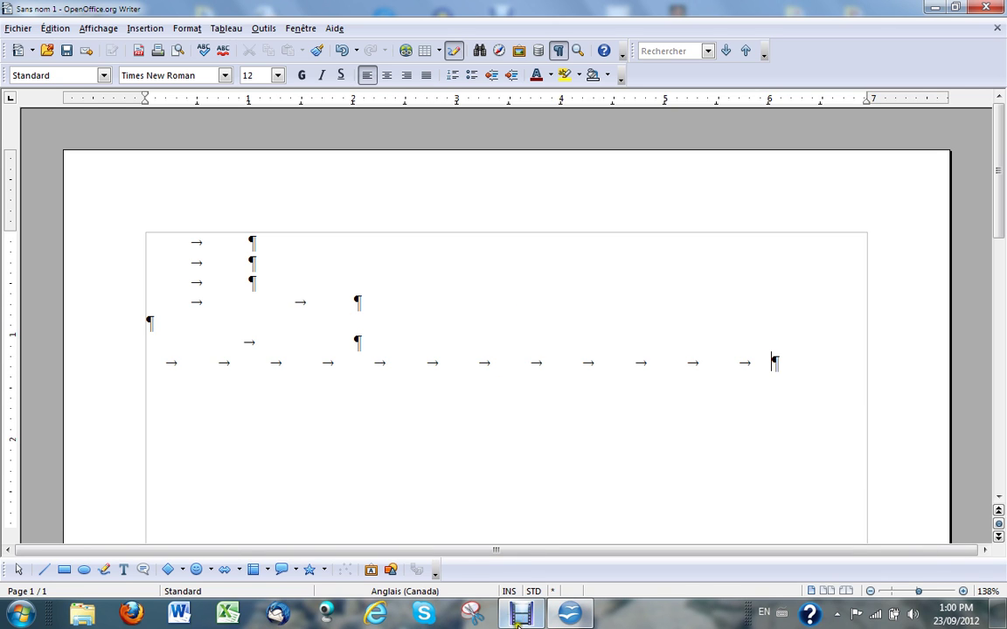
mouse_move(520, 619)
click(557, 461)
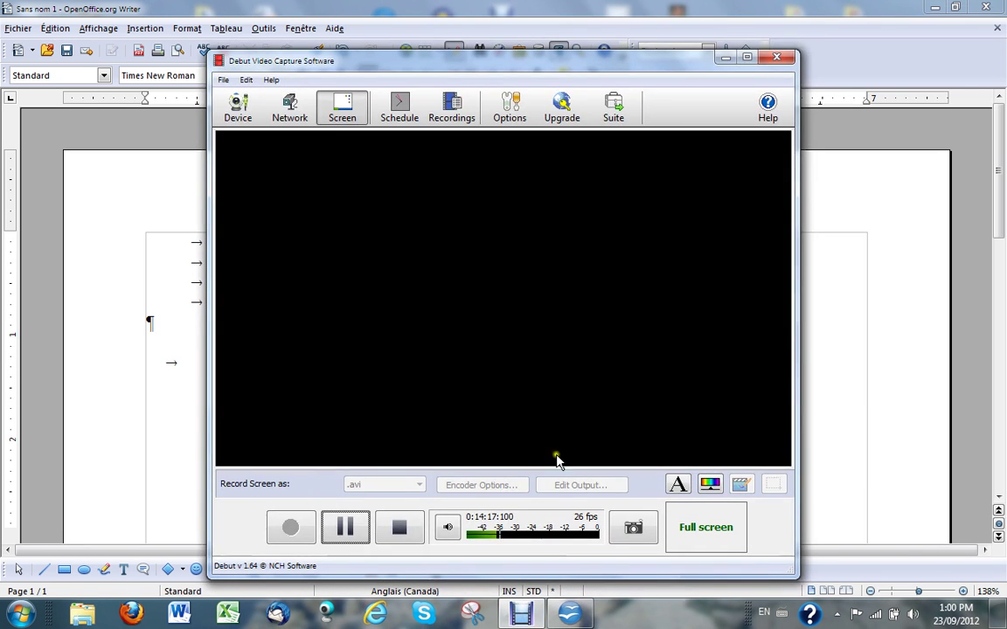